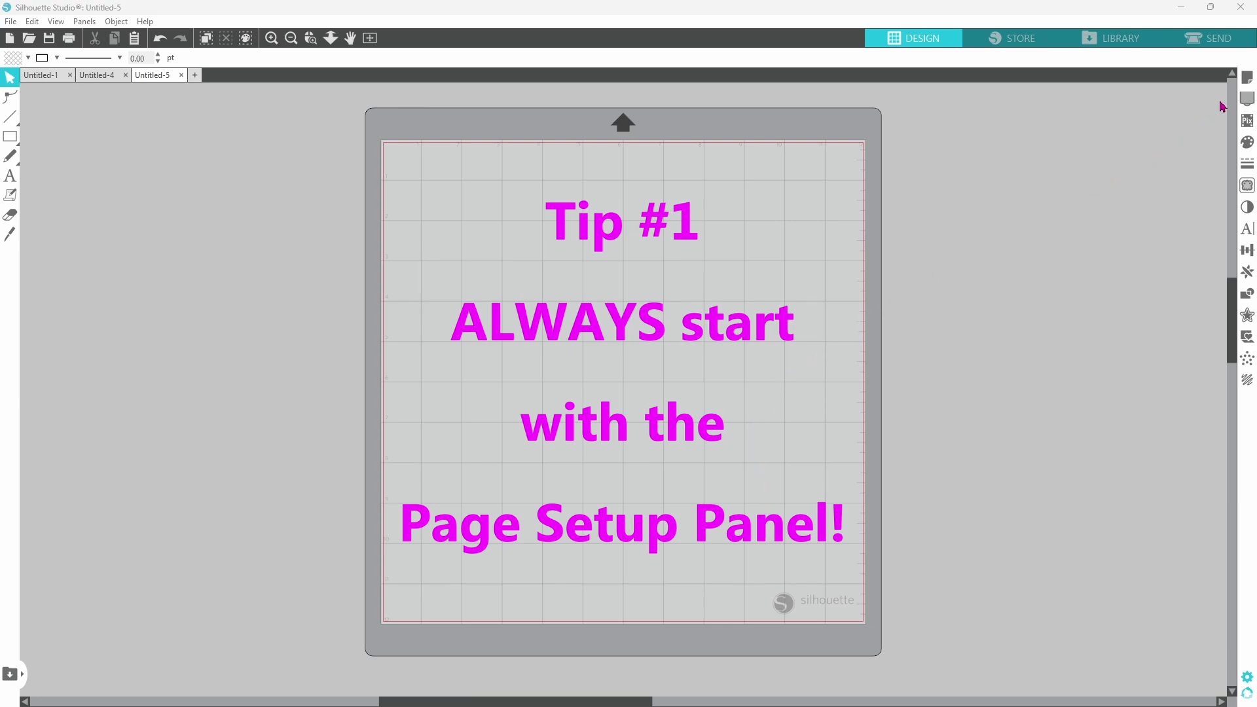
Open Page Setup, showing the Cameo 5 machine, Auto (Manual) feed and 12x12 media.
left_click(1249, 82)
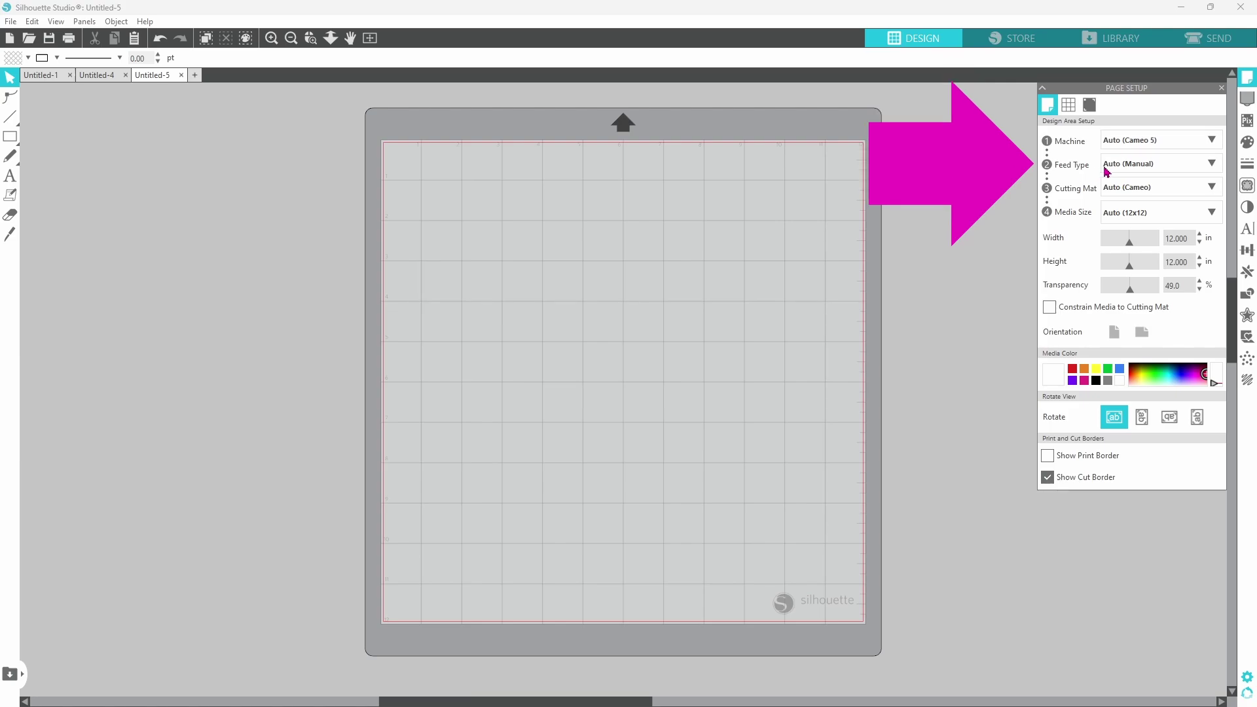
Keep feed type Auto (Manual) and media size 12x12, with the print border left off.
left_click(1213, 165)
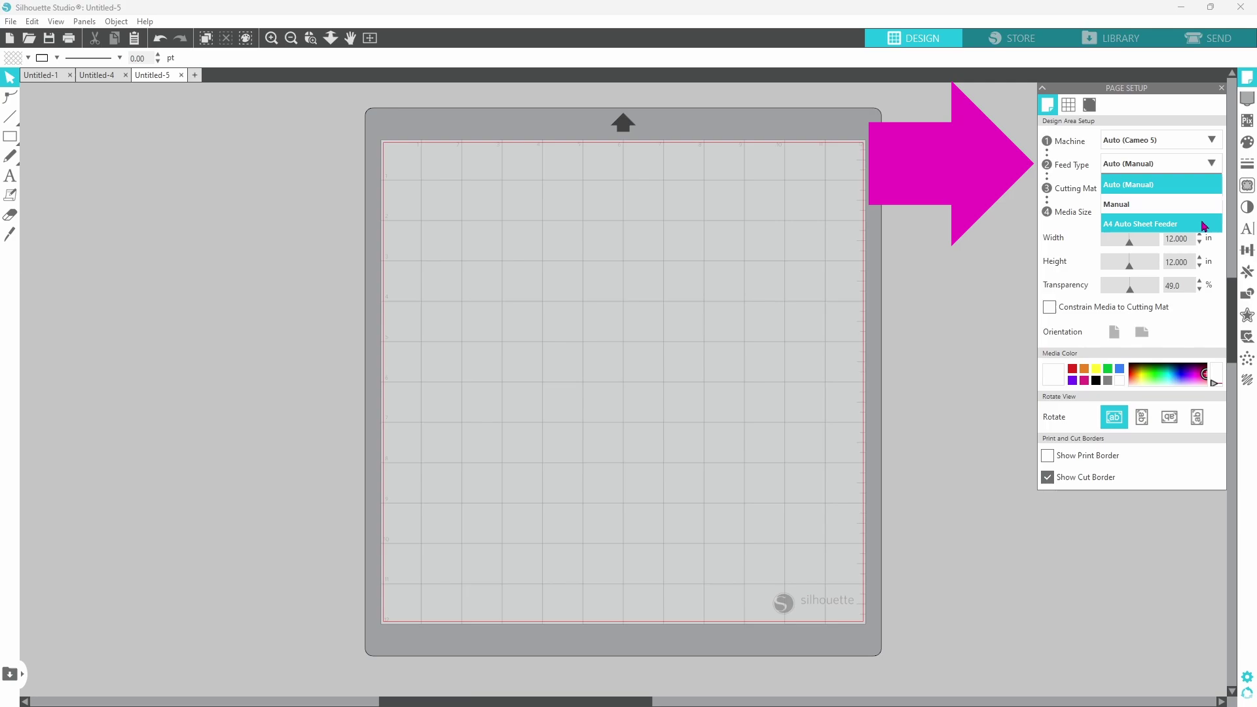
left_click(1125, 186)
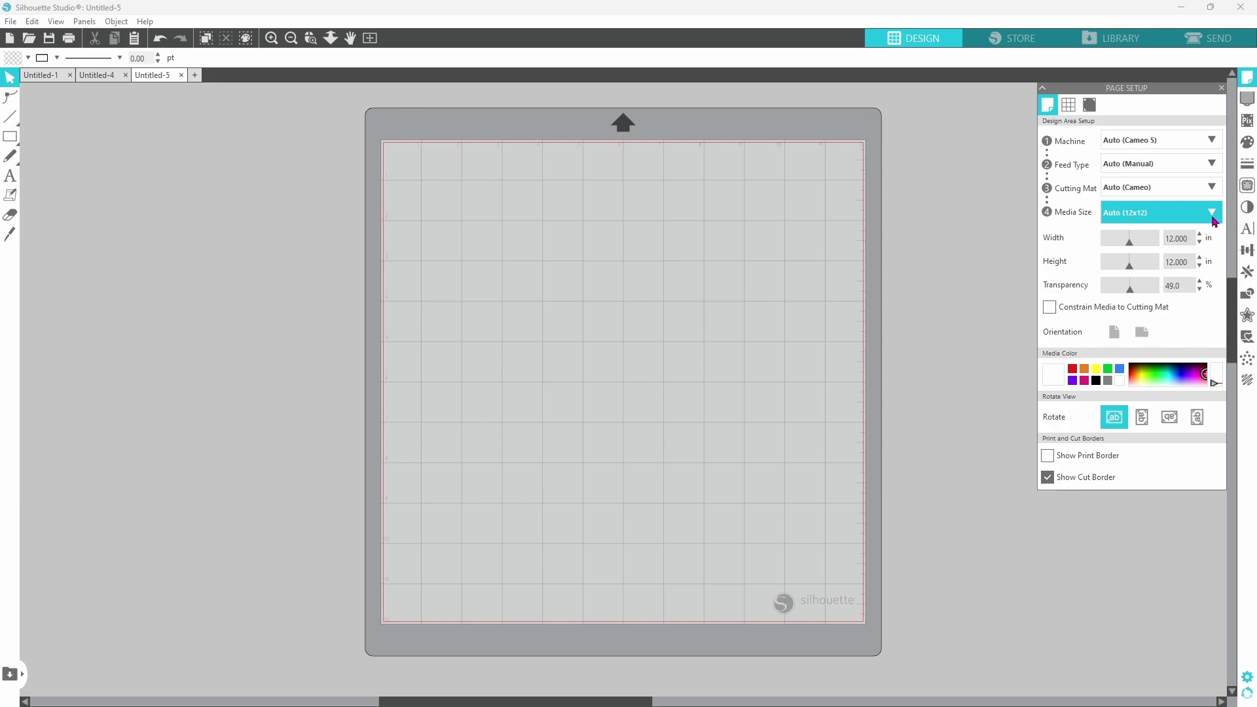
left_click(1214, 218)
left_click(1178, 261)
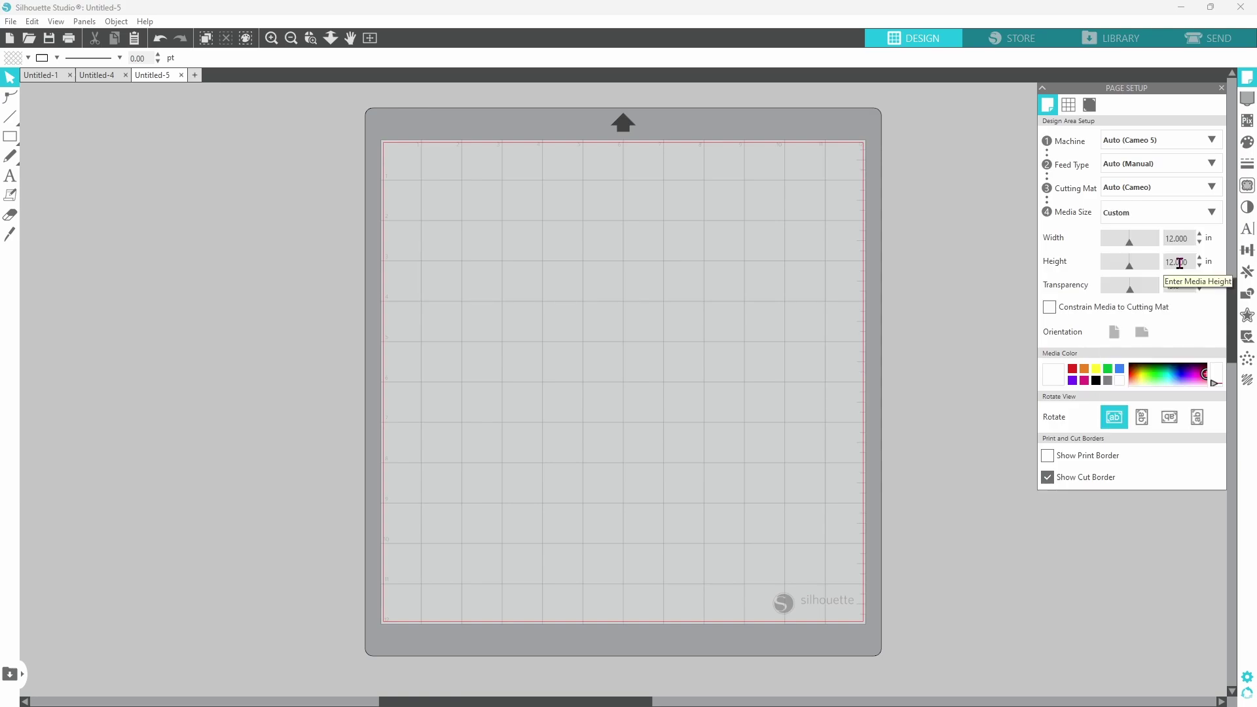
double_click(1189, 263)
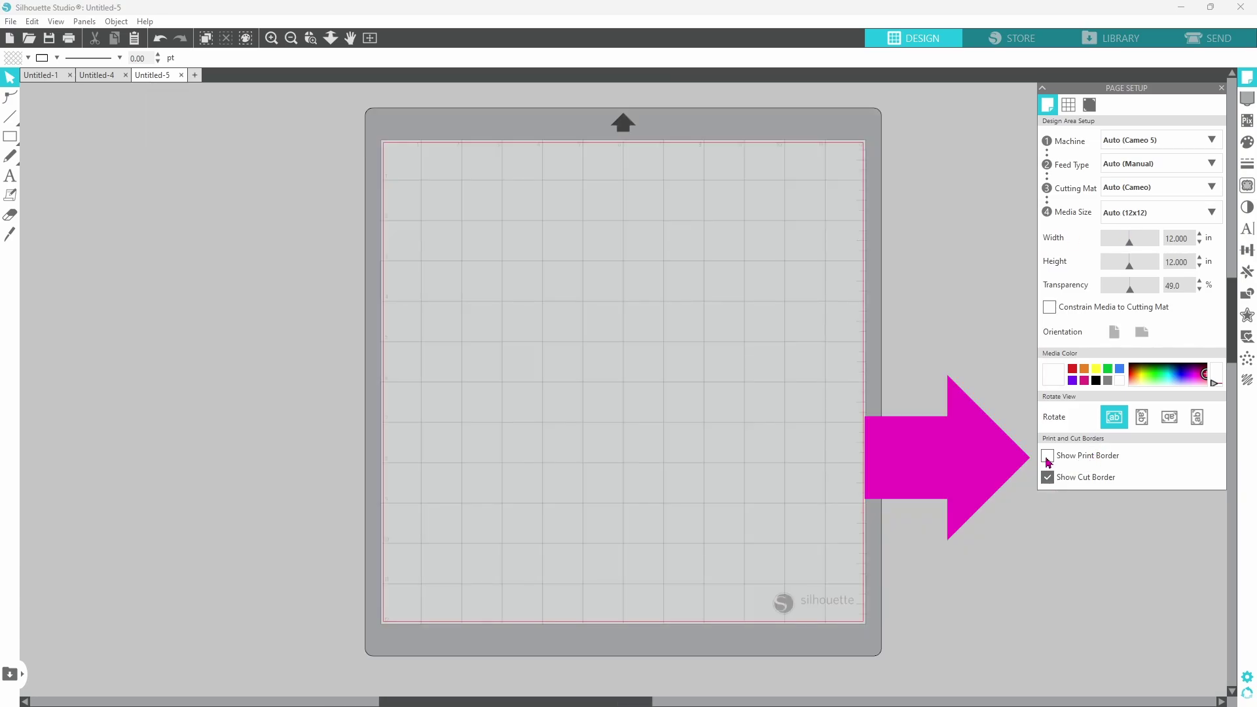
left_click(1048, 456)
left_click(1048, 458)
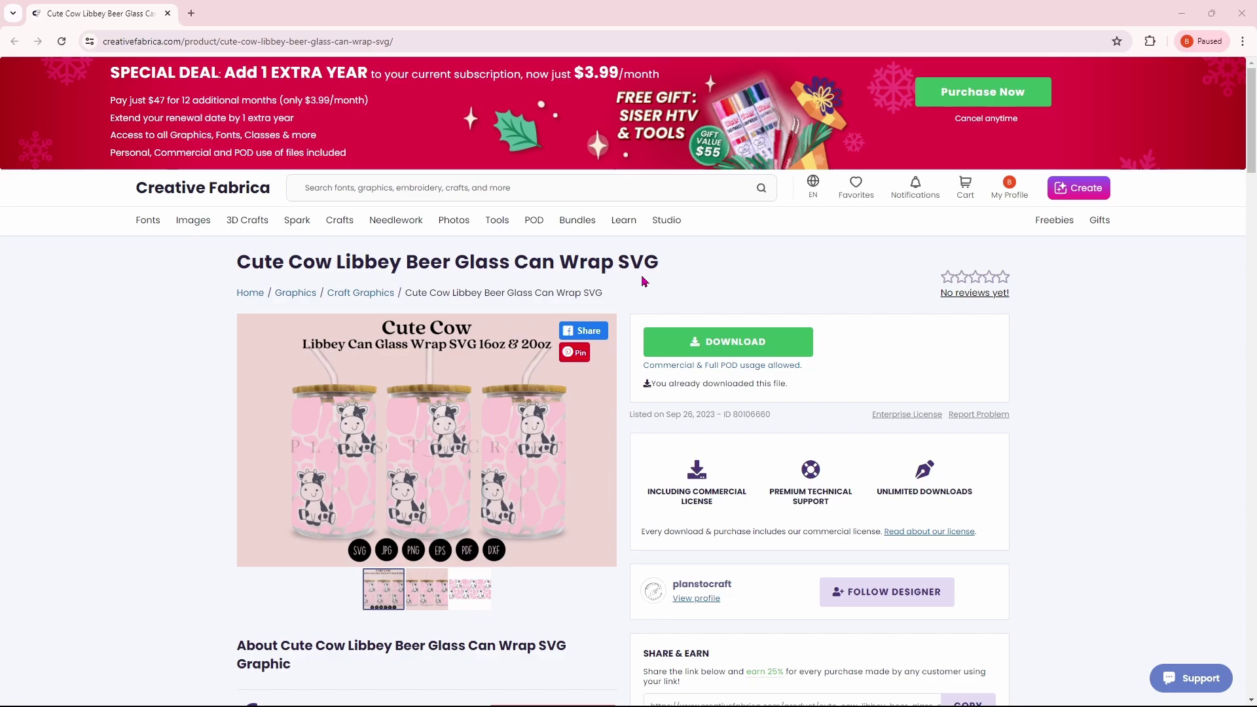
Scroll down the Cute Cow can wrap product page to read its description.
scroll(624, 300, "down", 3)
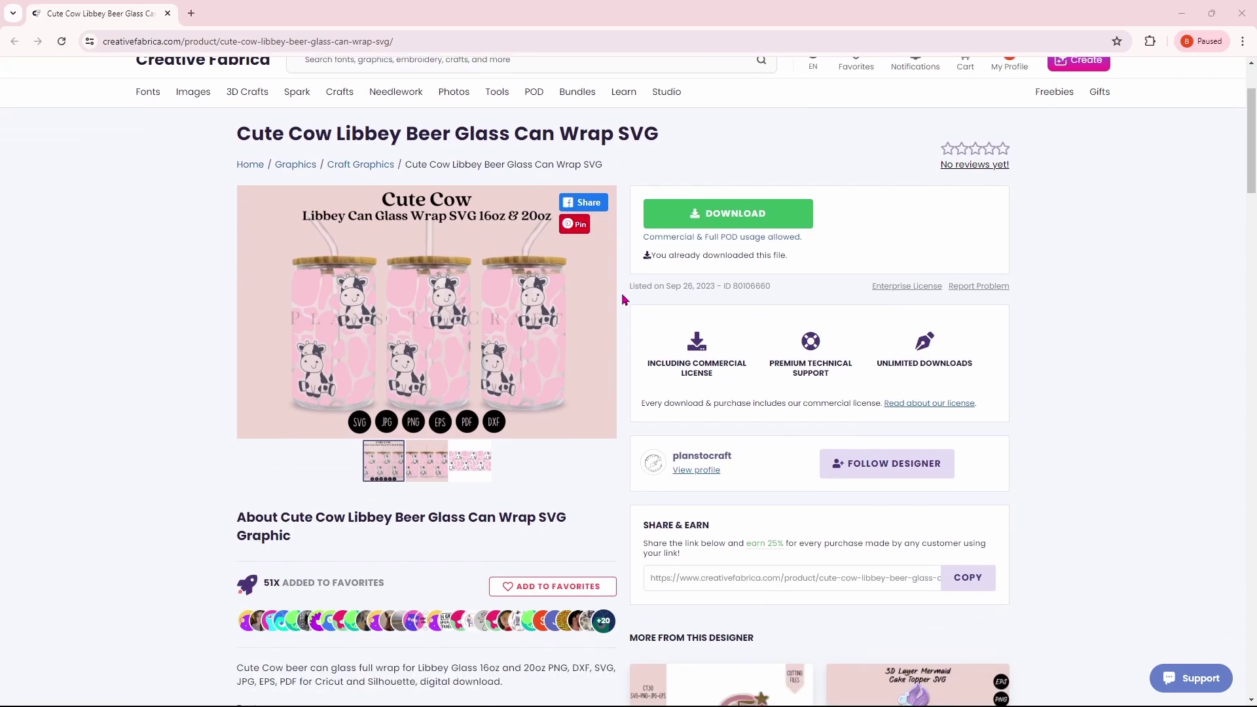
scroll(624, 300, "down", 2)
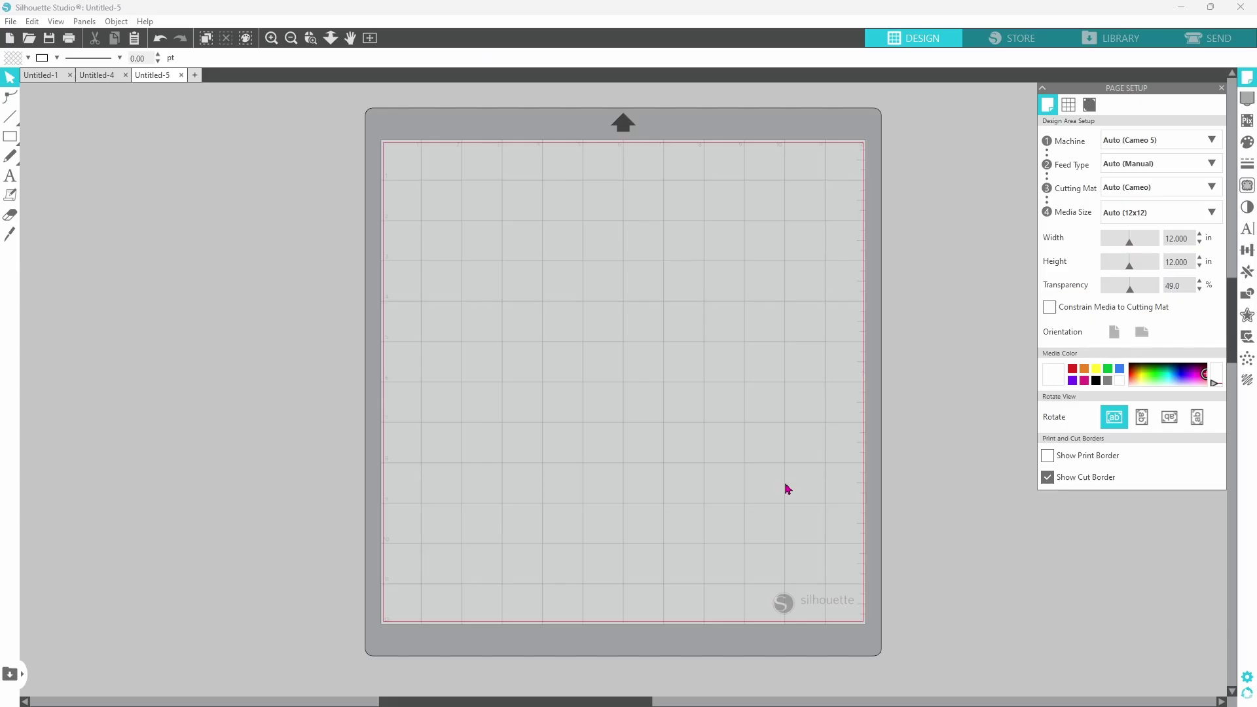
Merge GB255_sitting cow.dxf onto the mat with File > Merge.
left_click(14, 23)
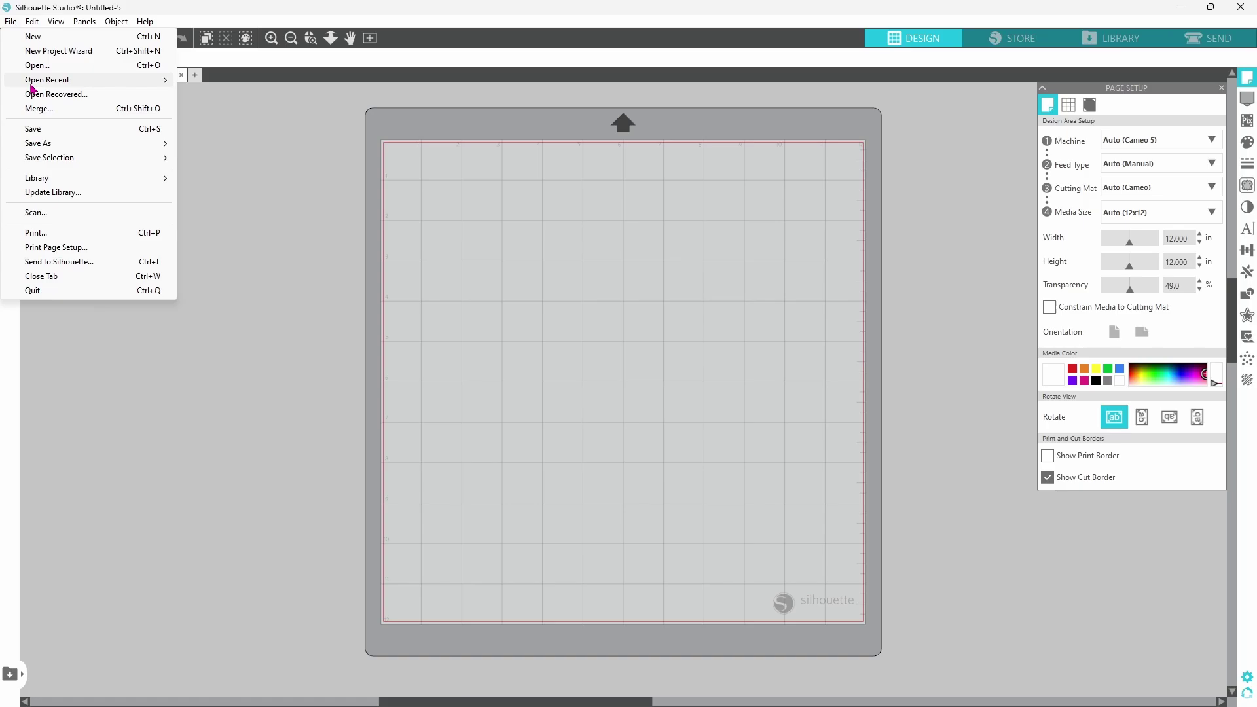
left_click(40, 110)
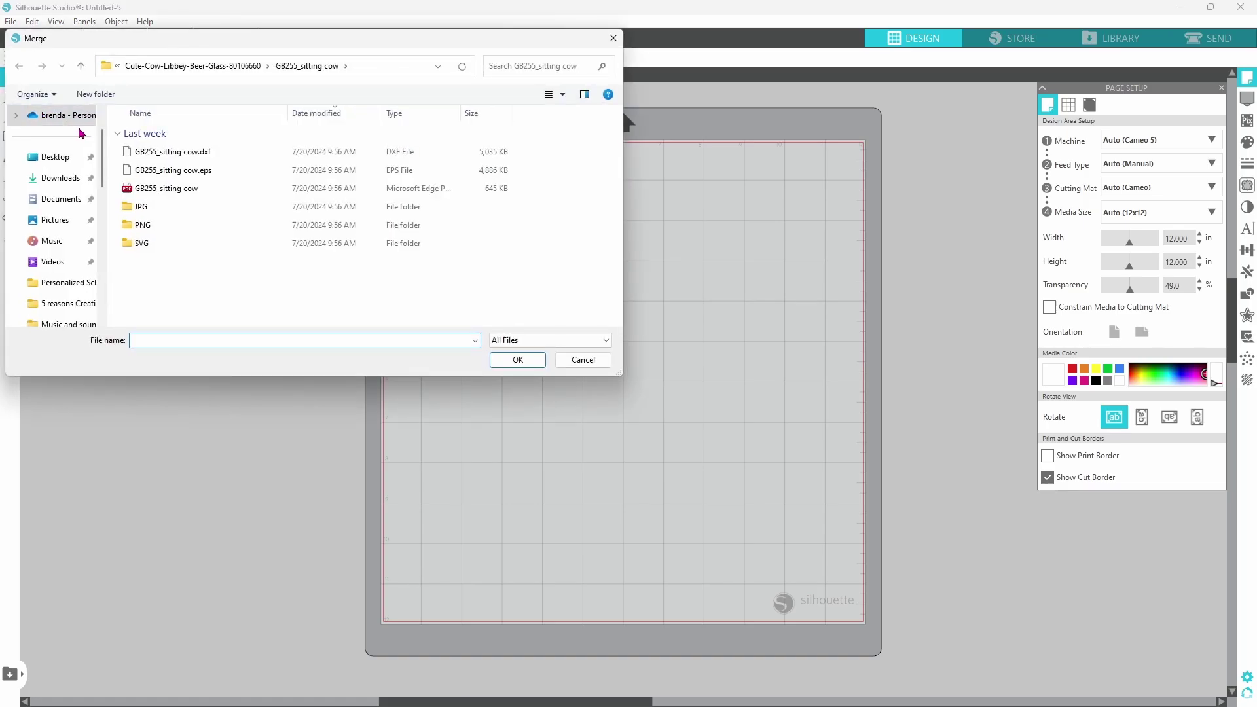
double_click(211, 157)
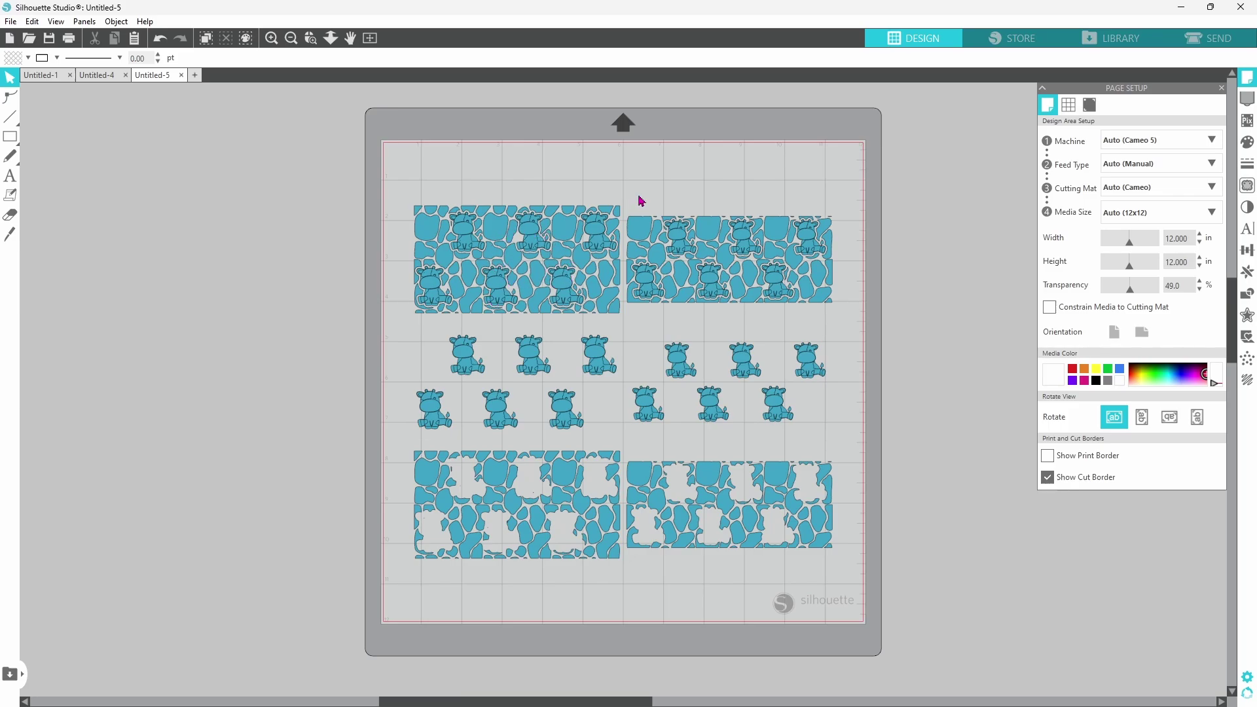
Delete the right-half set of cow pieces.
left_click_drag(627, 208, 858, 587)
right_click(803, 515)
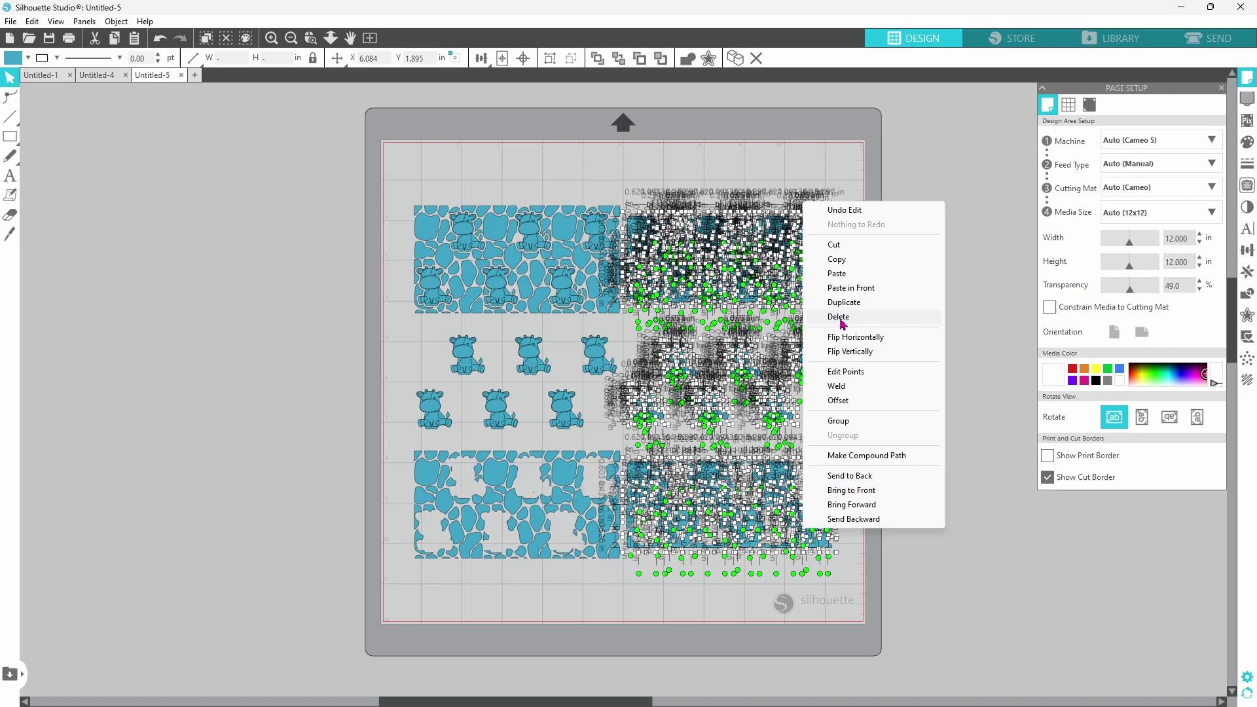
left_click(838, 316)
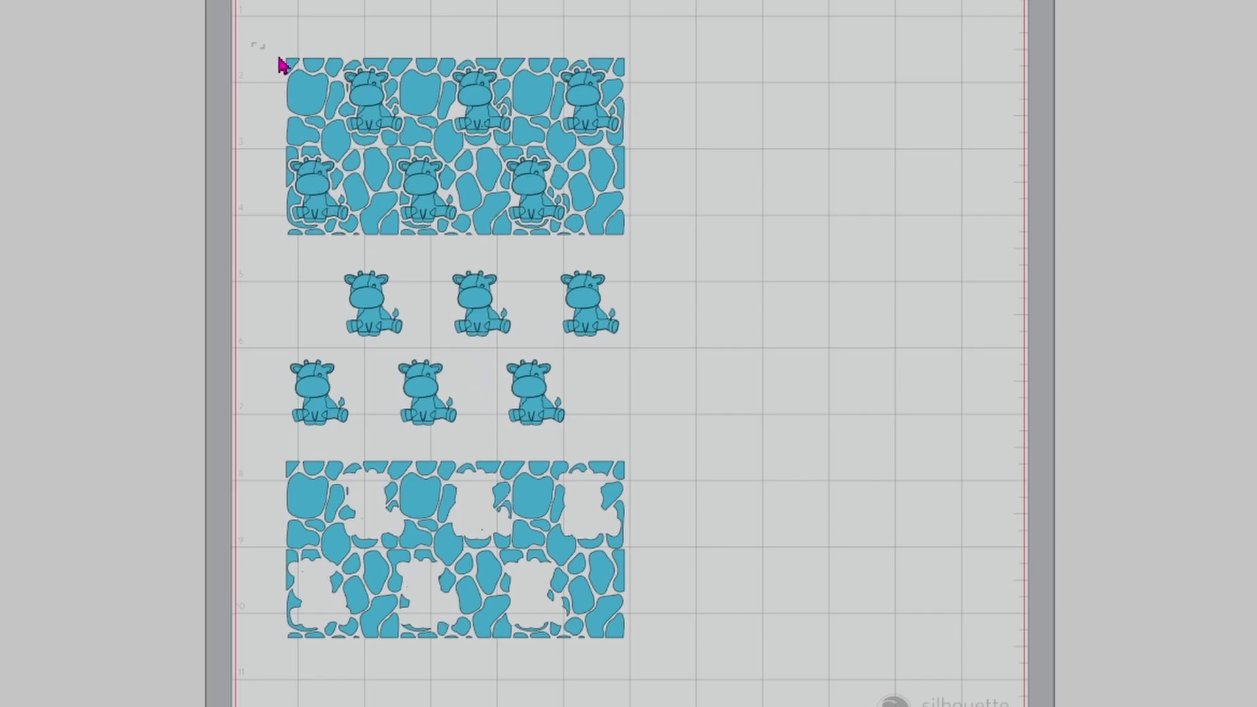
Delete the top cow-print wrap panel.
left_click_drag(281, 61, 656, 248)
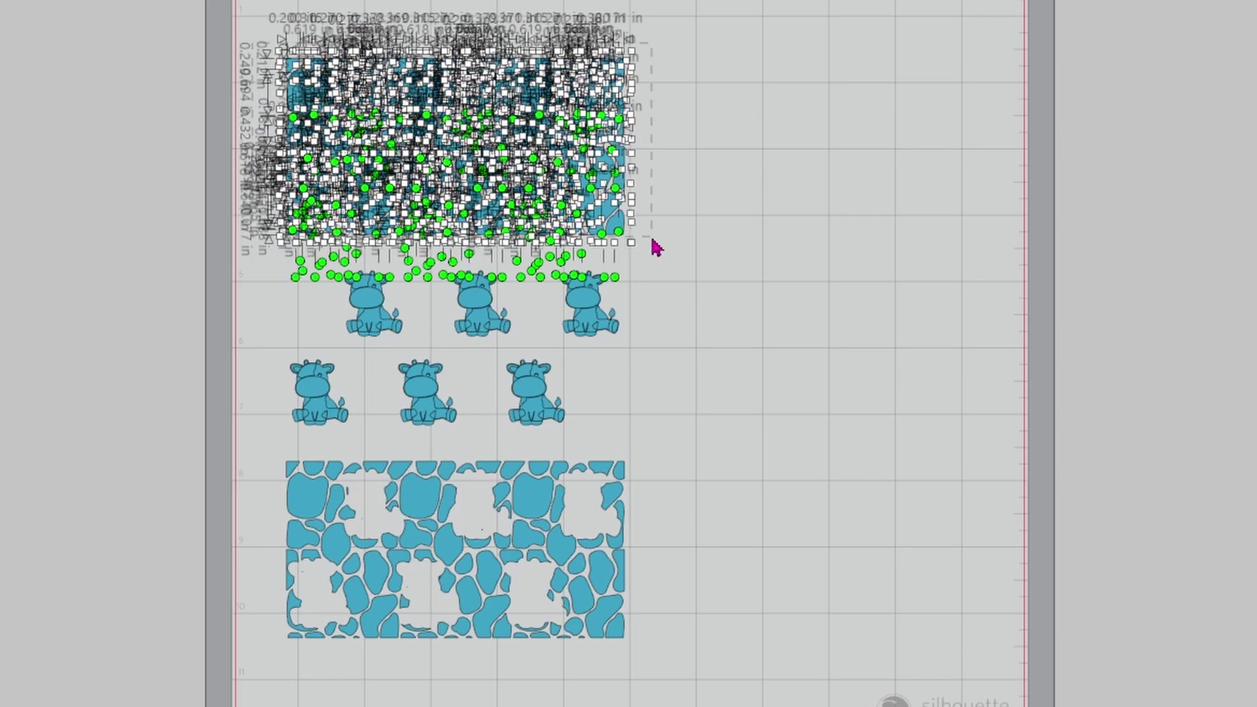
right_click(583, 186)
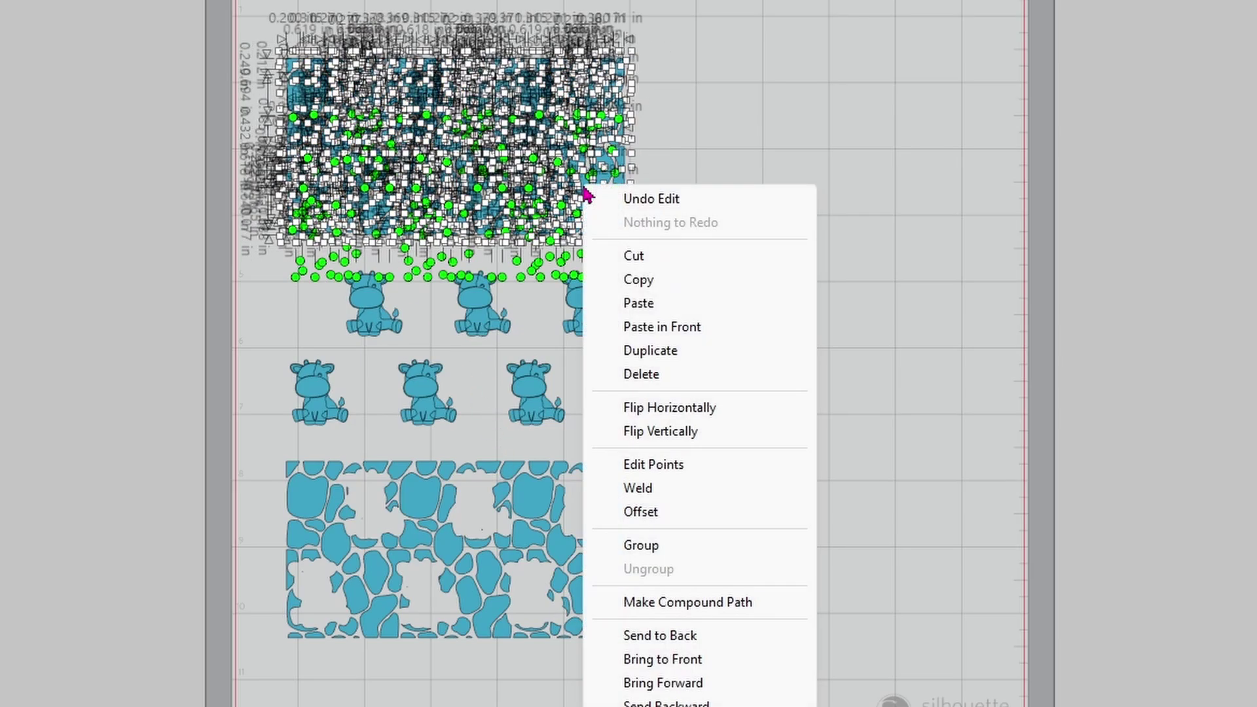
left_click(641, 378)
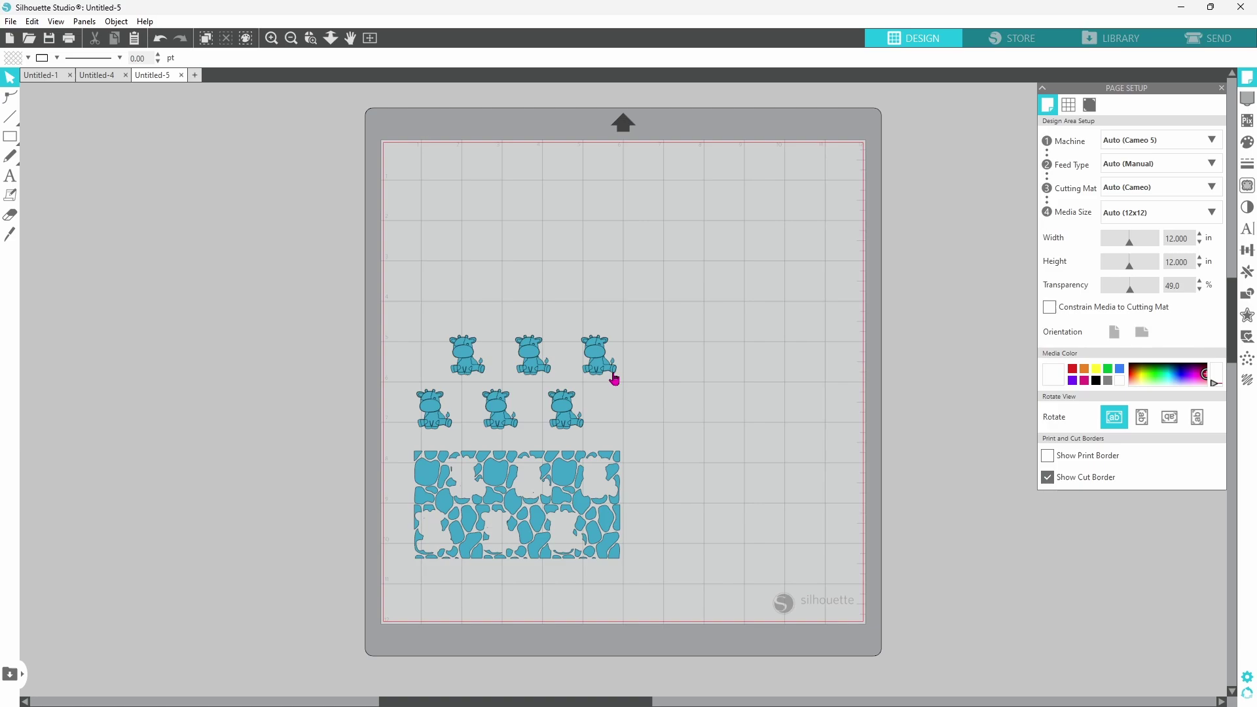
Undo the accidental piece moves so the third cow is whole again.
left_click_drag(580, 360, 635, 318)
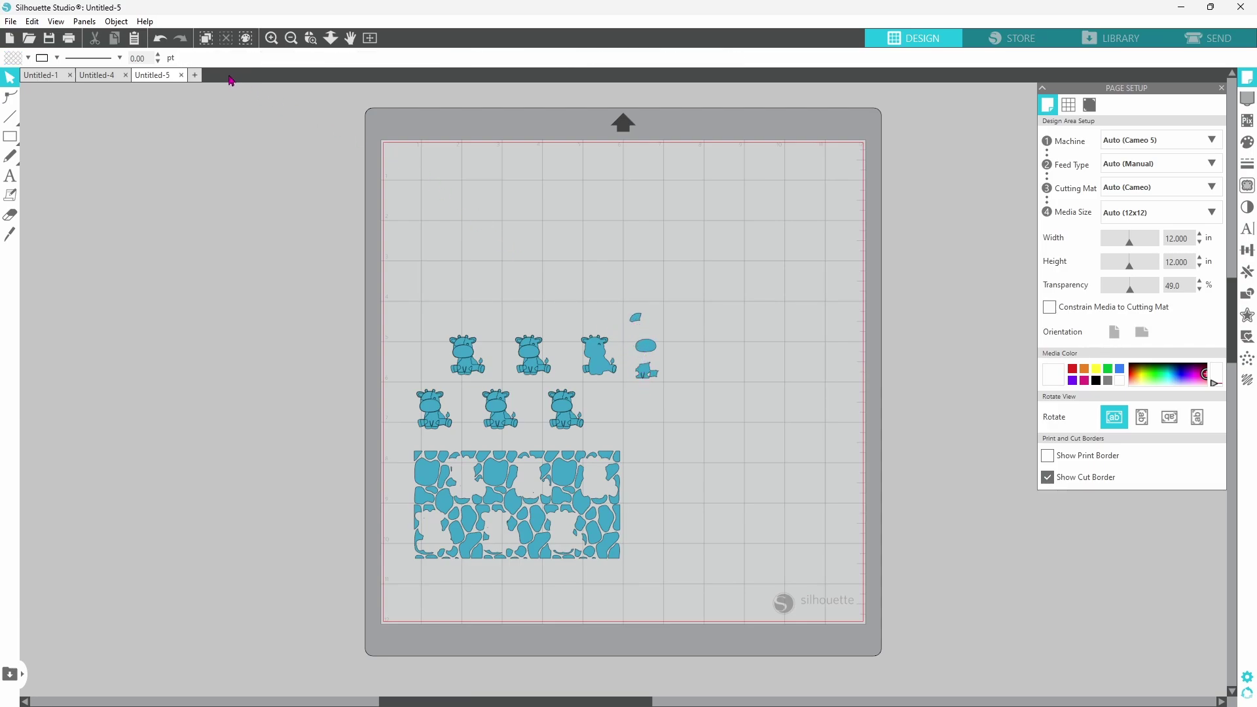
left_click(161, 40)
left_click(161, 40)
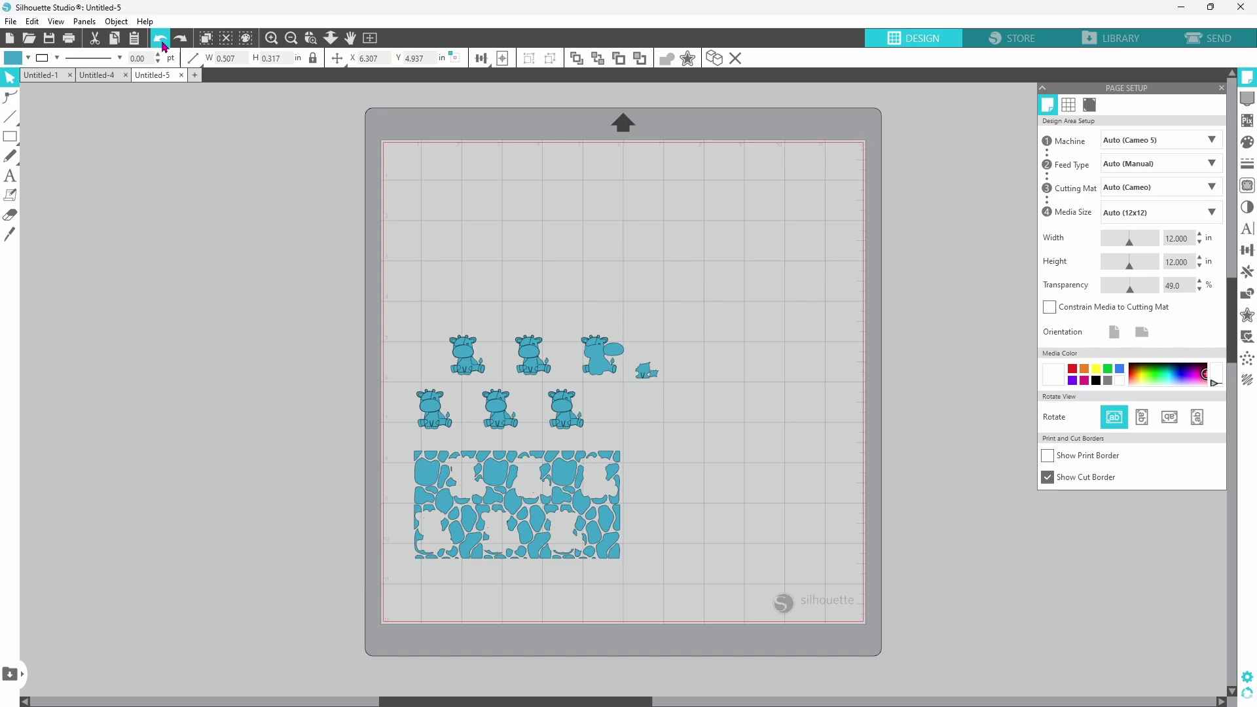
left_click(162, 40)
left_click(163, 42)
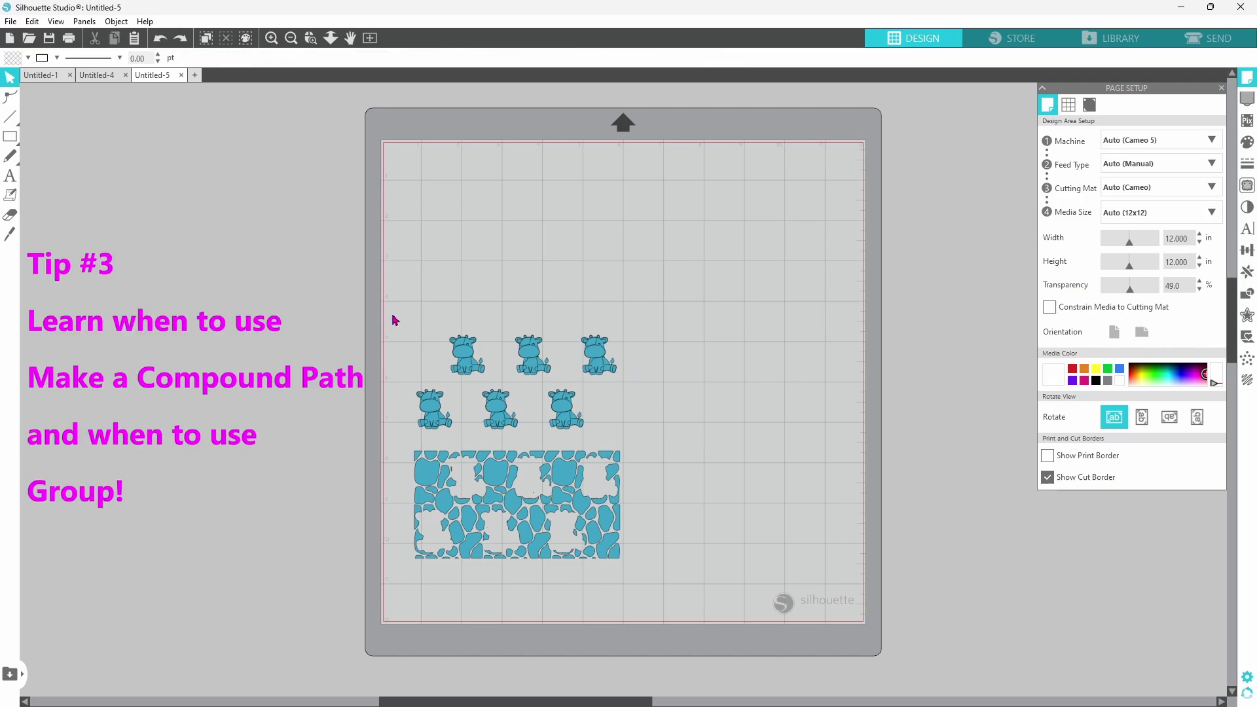
Combine the six sitting cows into one 4.948 x 2.327 in compound path.
left_click_drag(395, 320, 645, 446)
right_click(605, 369)
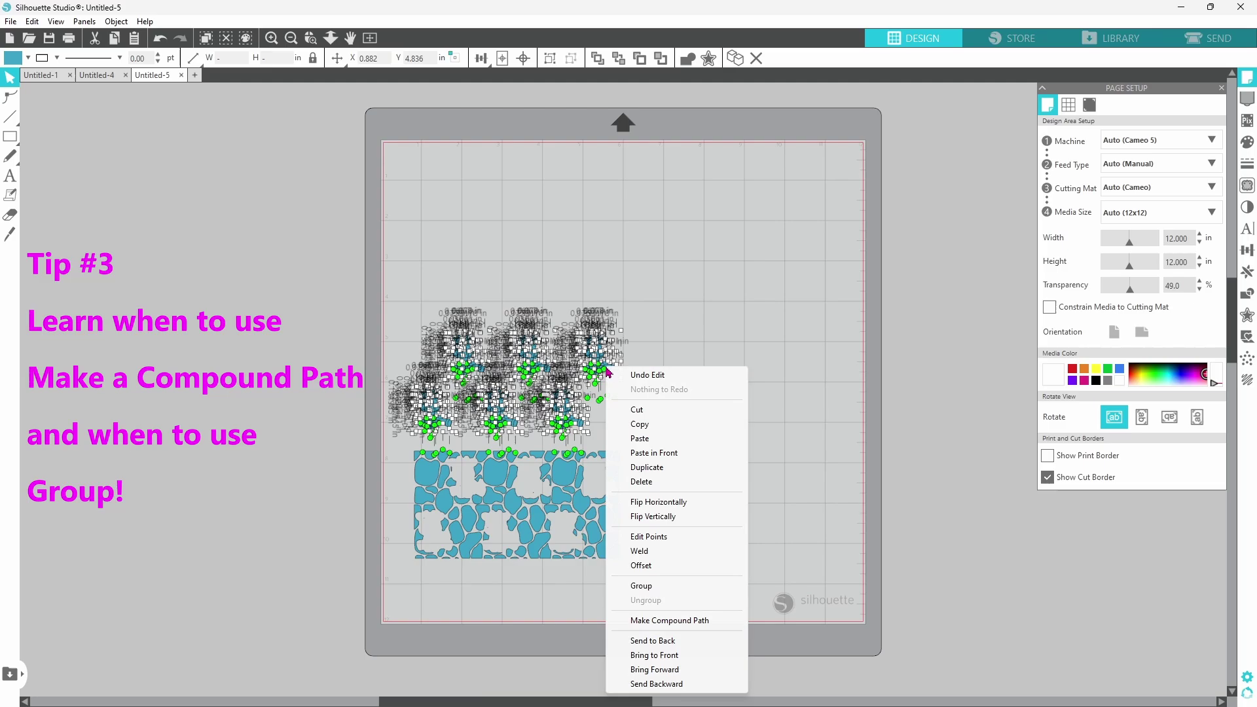
left_click(669, 621)
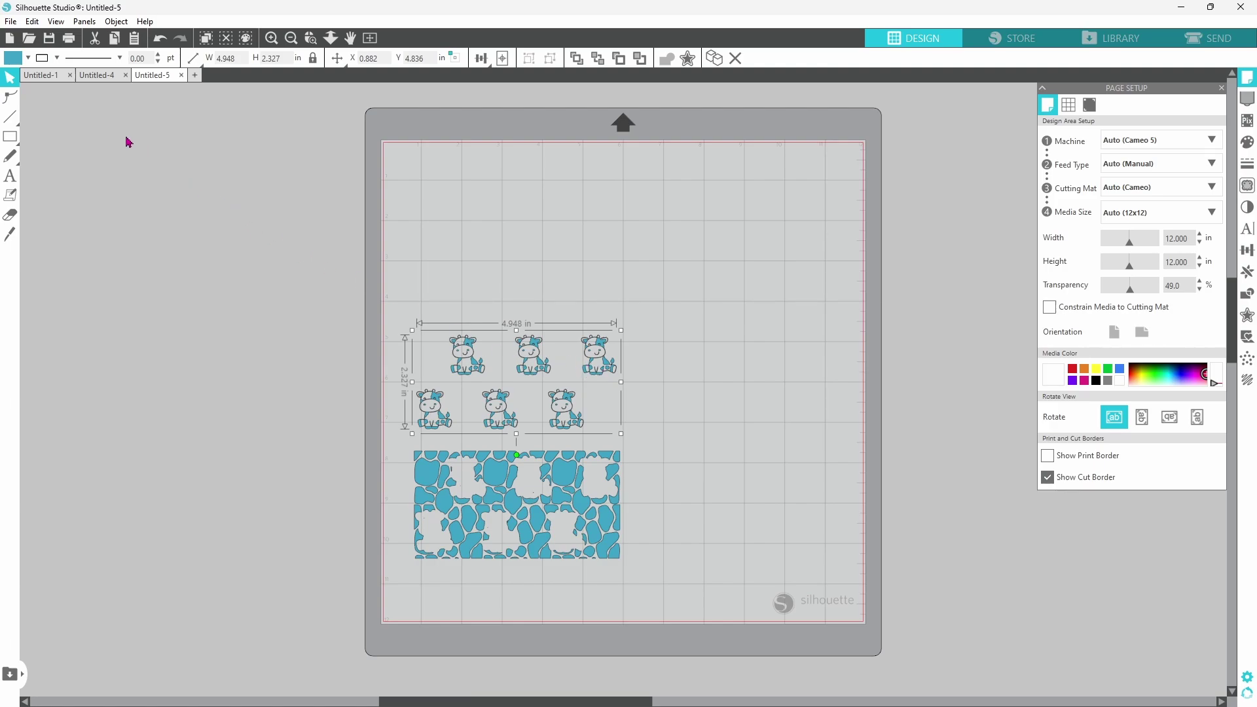
left_click(29, 59)
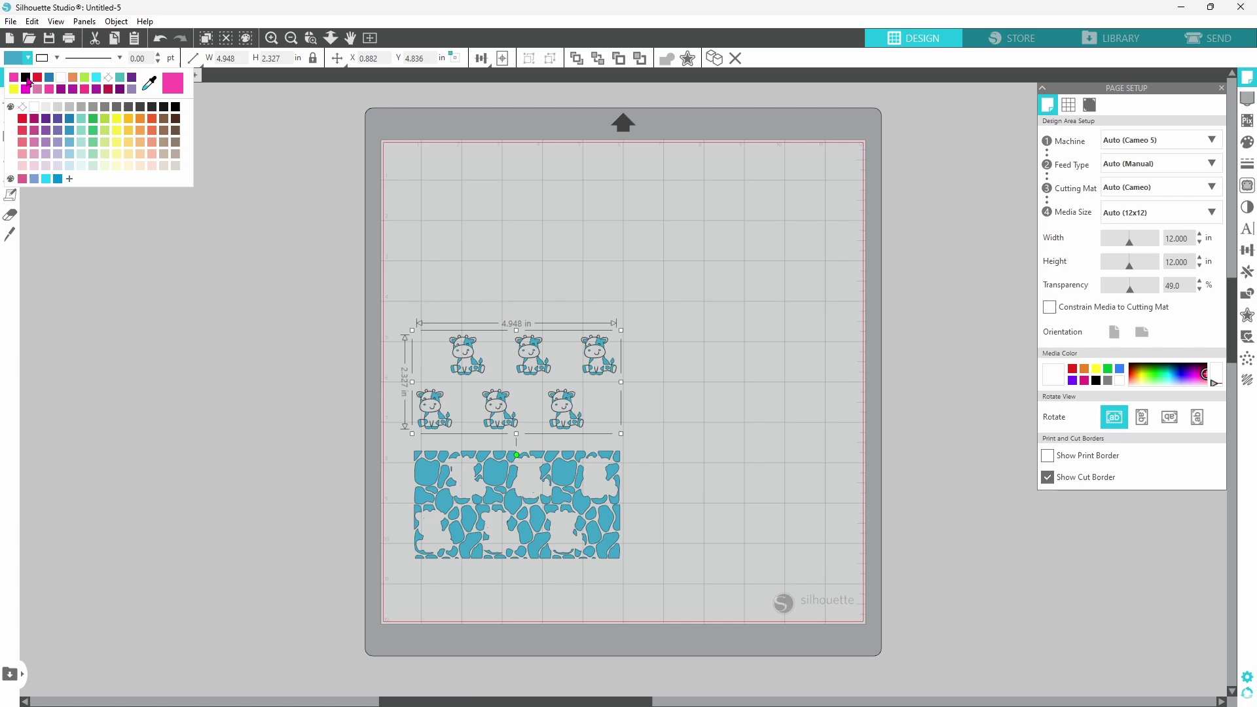
Fill the cows black and merge the cow-print pieces into one pink compound path.
left_click(26, 78)
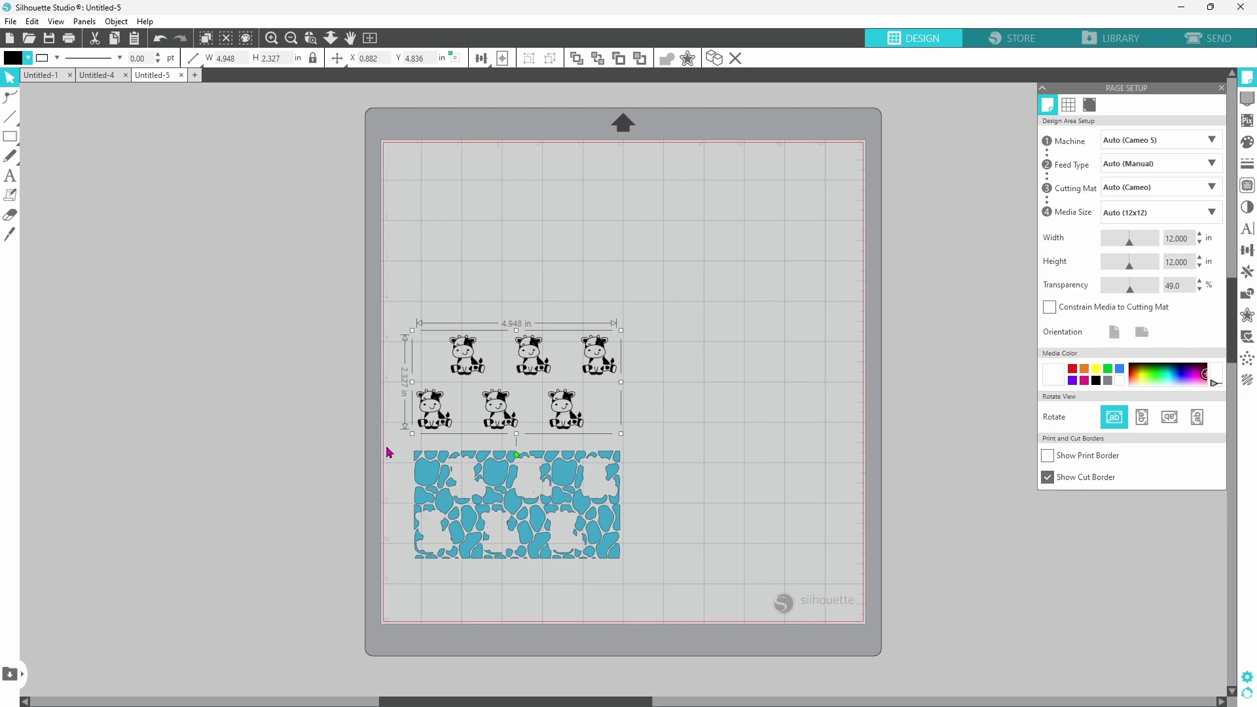
left_click_drag(384, 441, 653, 592)
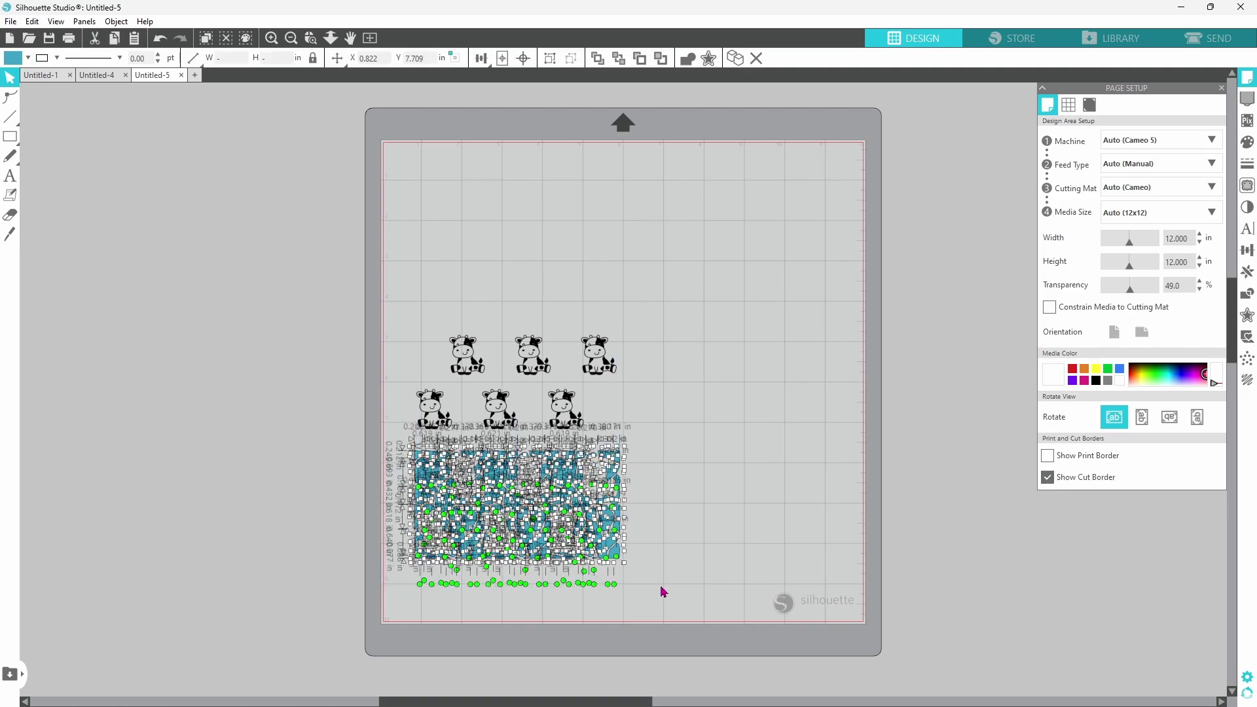
right_click(615, 561)
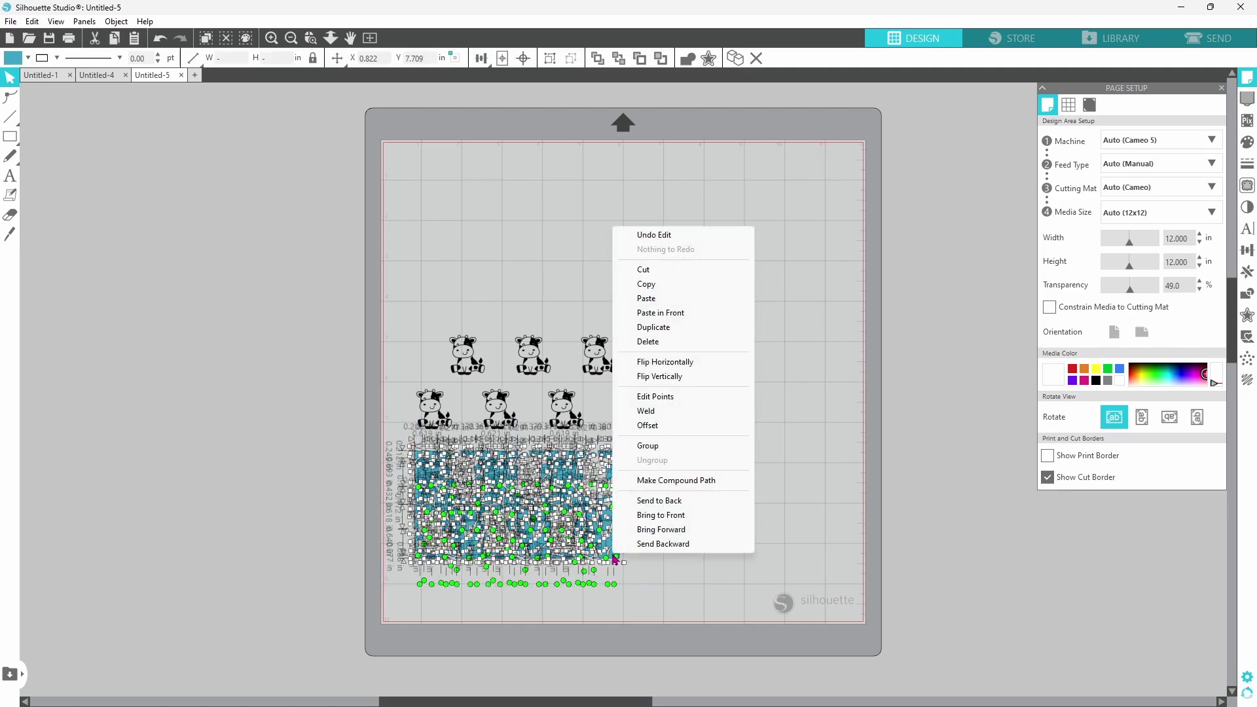
left_click(644, 484)
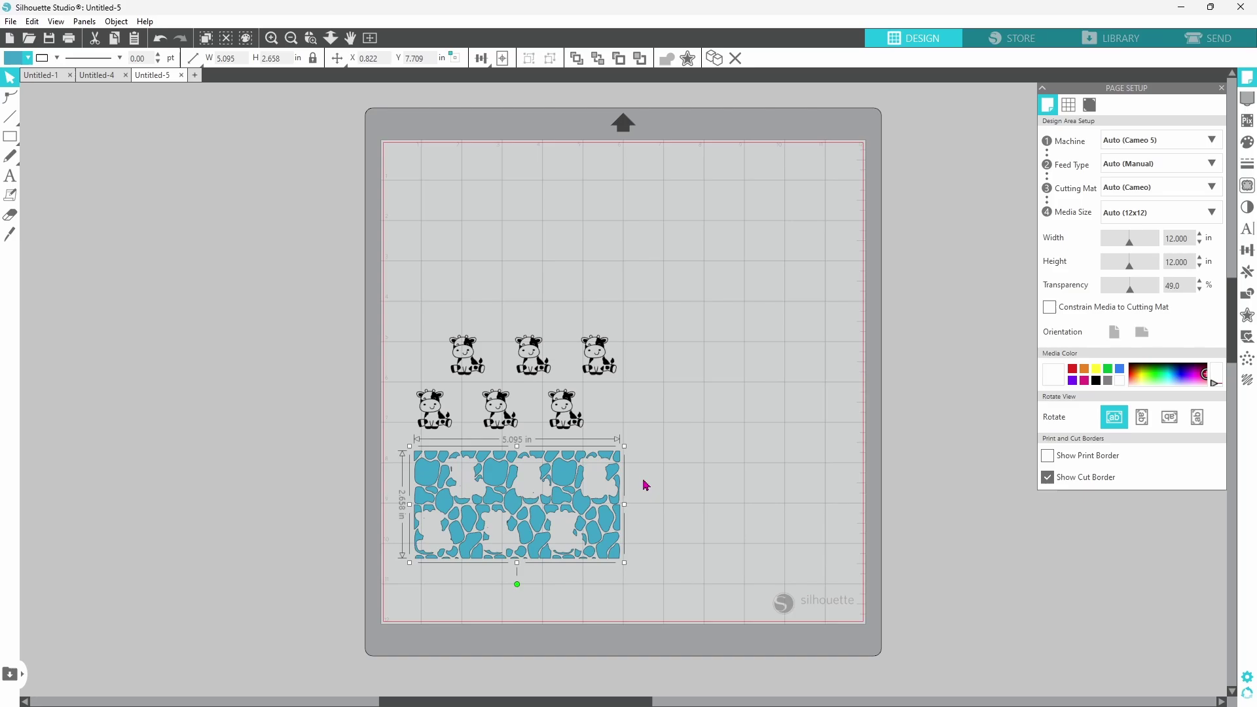
left_click(28, 58)
left_click(171, 84)
Centre the cows on the pink panel, group them, and move the group top-left.
left_click_drag(401, 320, 632, 569)
left_click(523, 58)
right_click(543, 77)
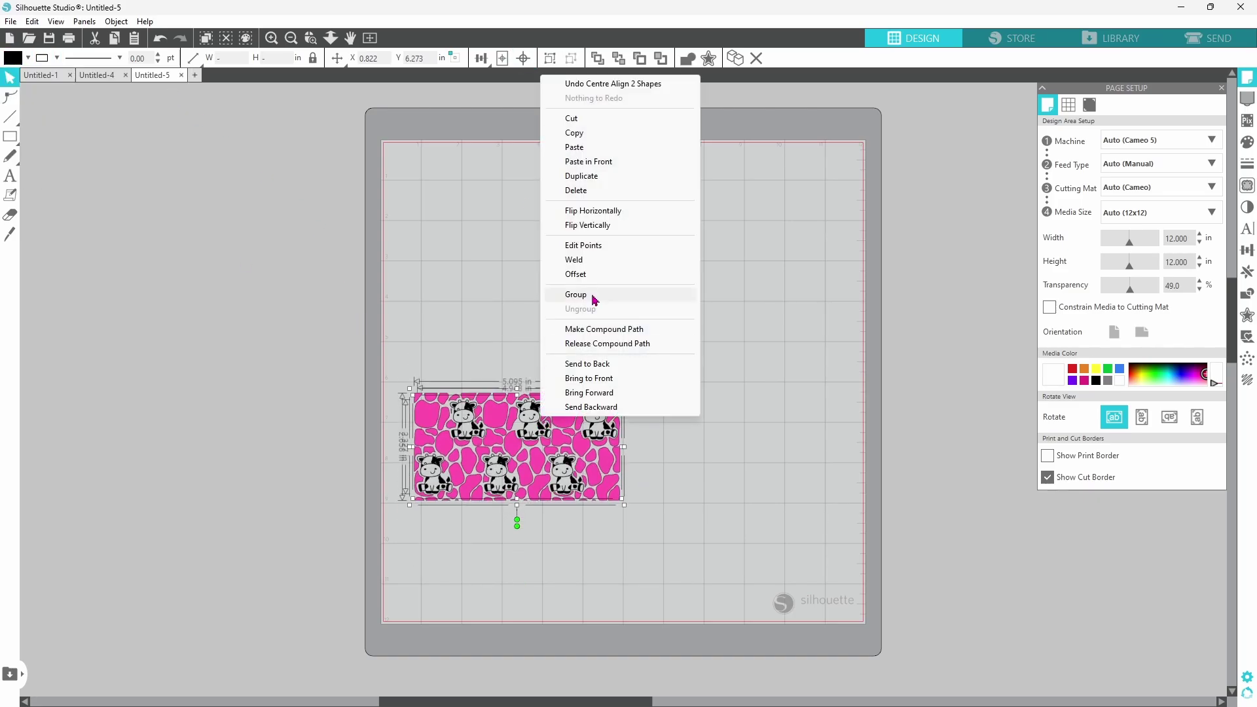
left_click(576, 295)
left_click_drag(517, 452, 504, 209)
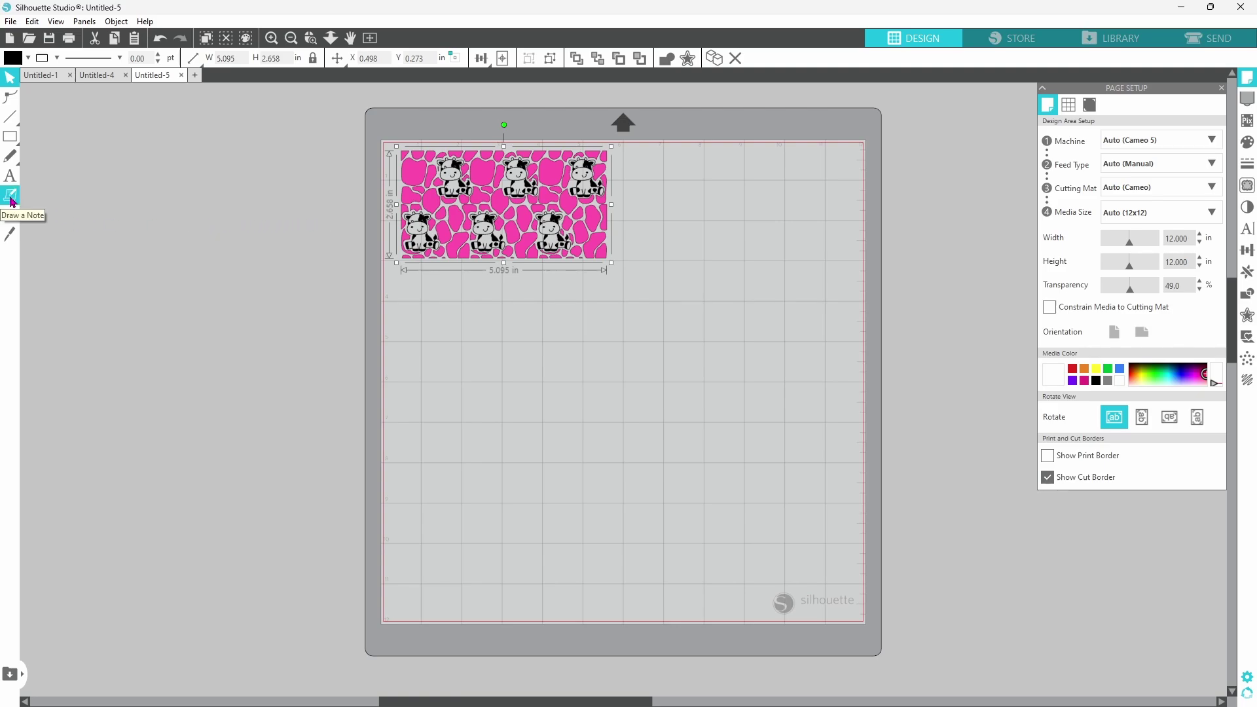
Add a sticky note beside the mat reading 'Cute Cow Libbey Glass Beer Can Wrap svg, 8.75 x 6'.
left_click(11, 197)
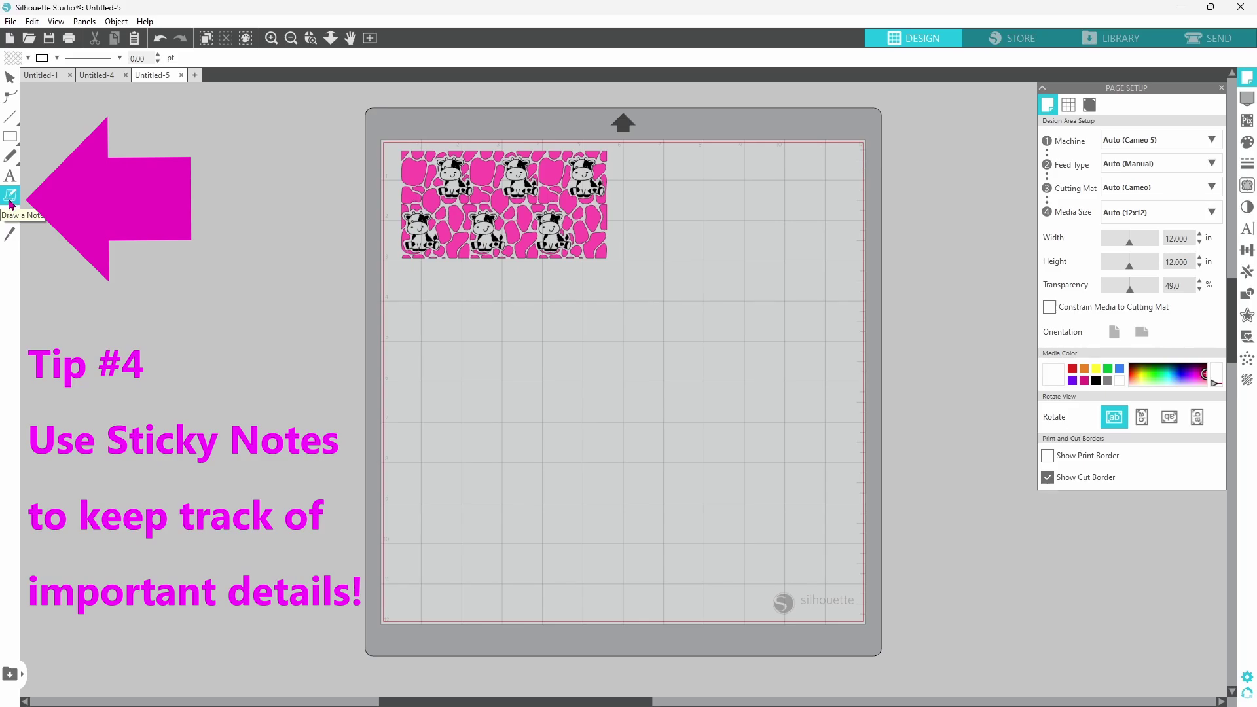
left_click(10, 202)
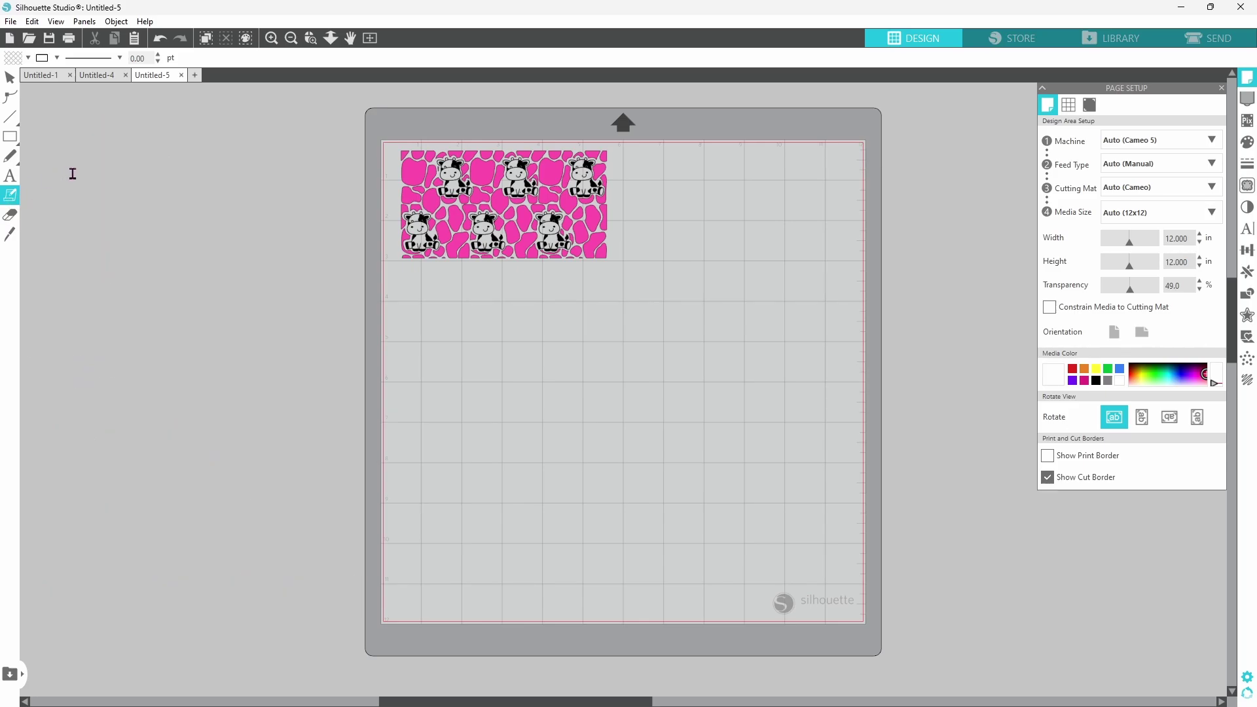
left_click(133, 163)
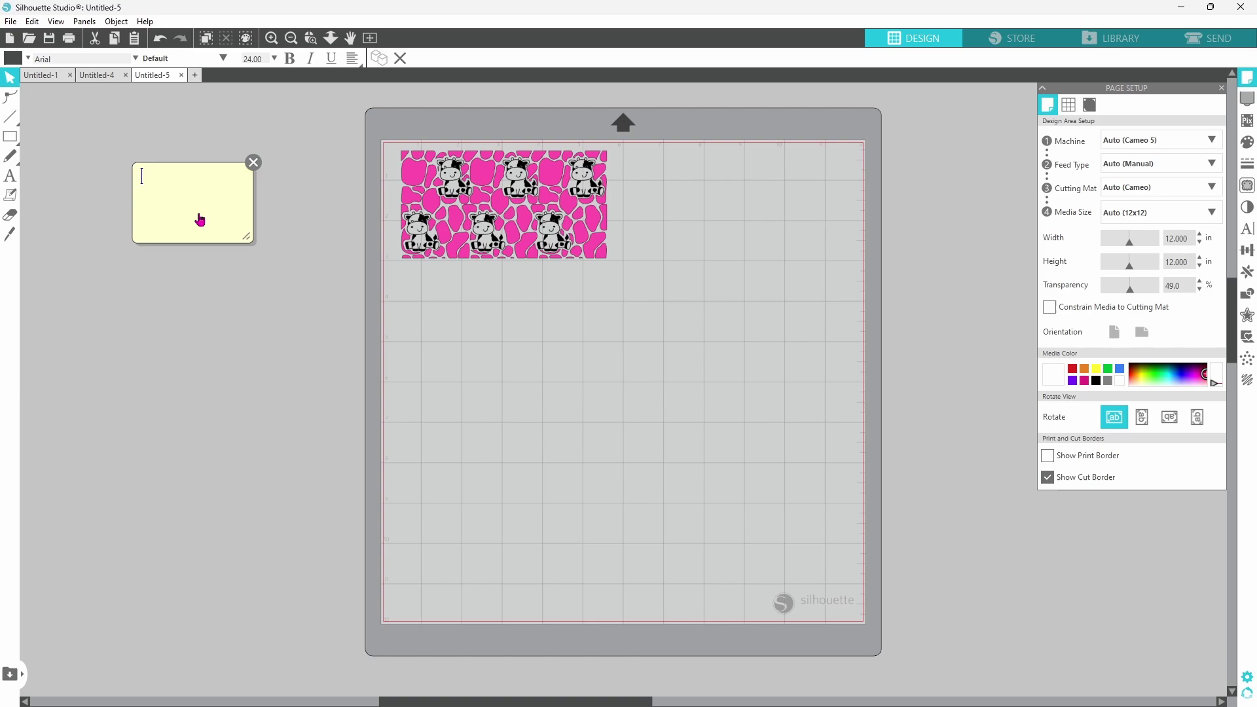
type("Cute Cow Libbey Glass Beer Can Wrap svg")
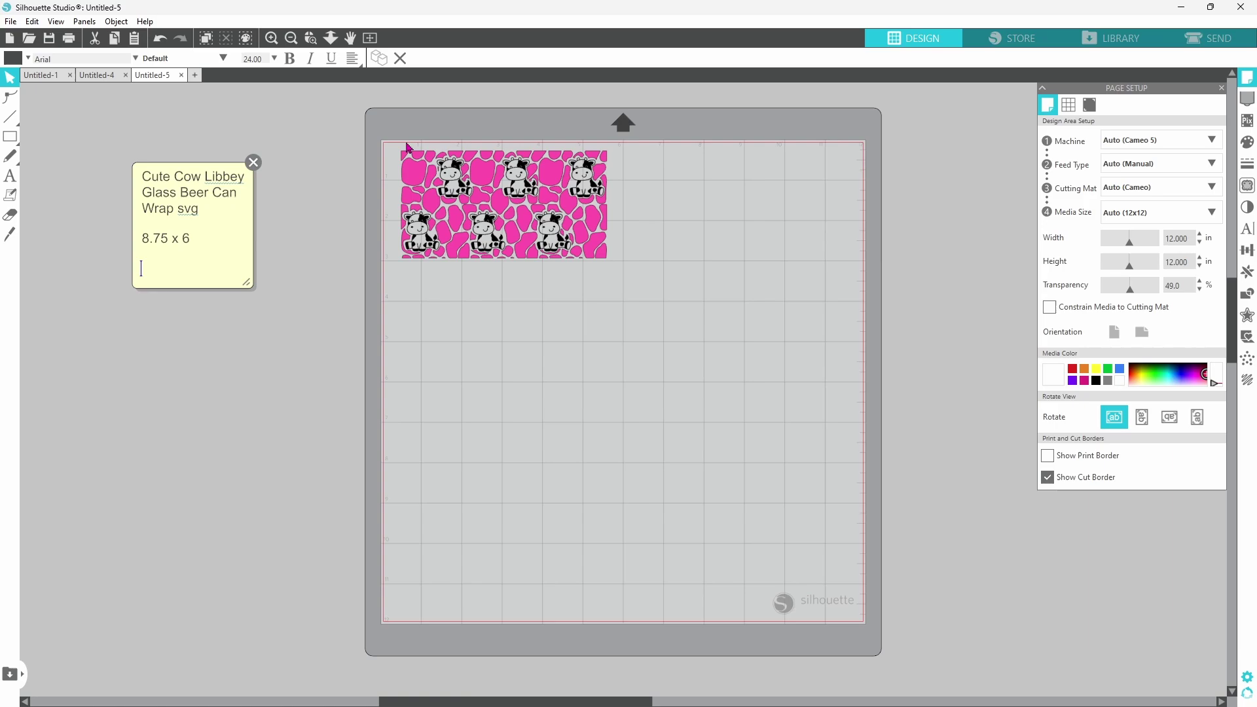
left_click(228, 261)
Resize the cow-print wrap to 8.75 in wide and show the simple Send cut settings.
left_click(443, 237)
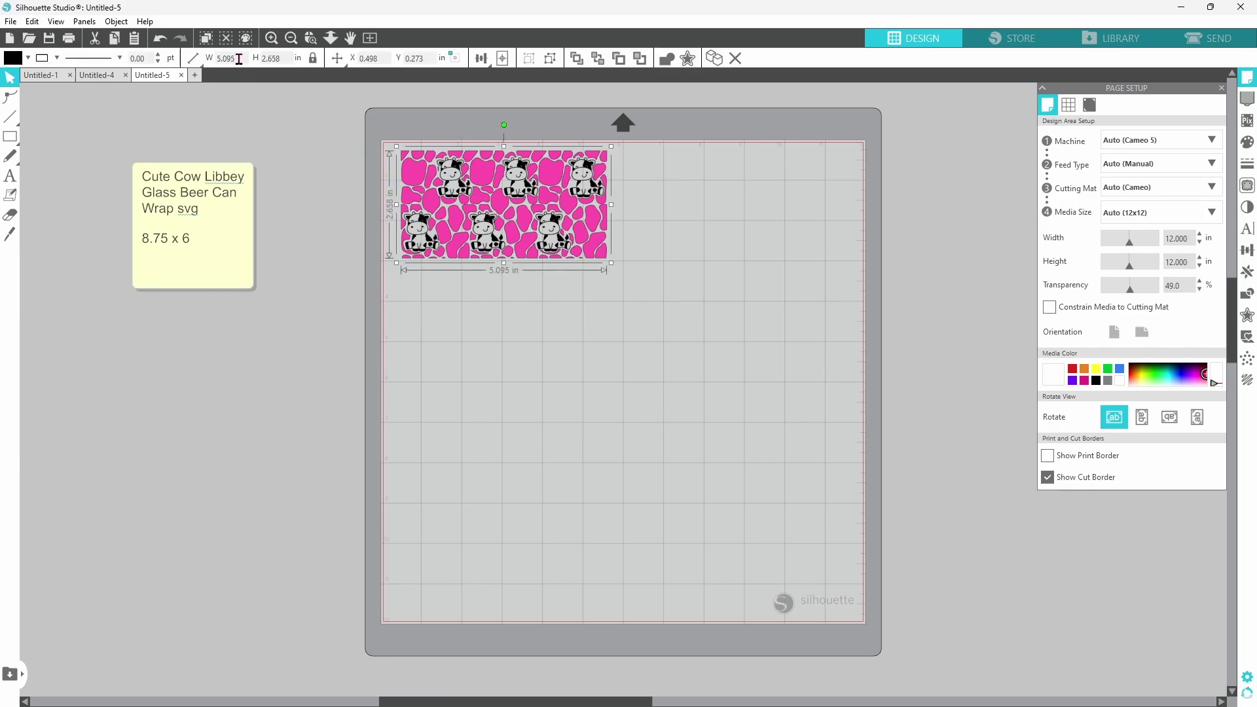
left_click(238, 59)
type("8.75")
key("Return")
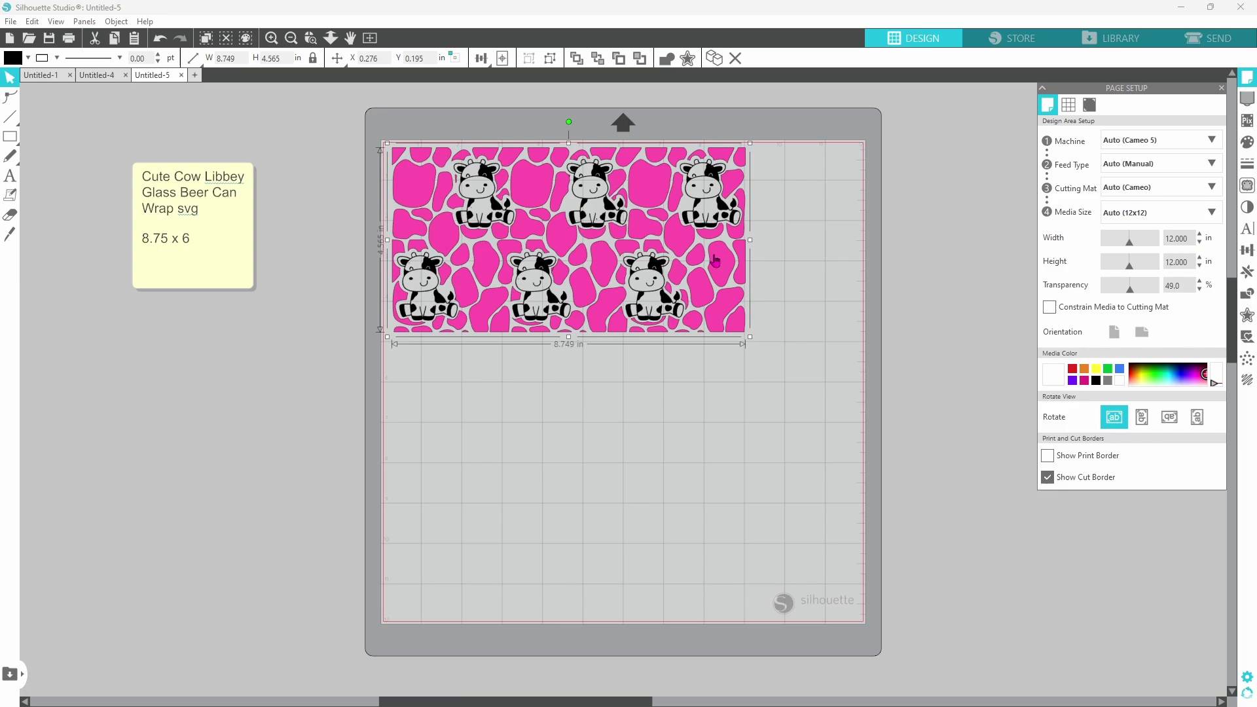
left_click(1195, 40)
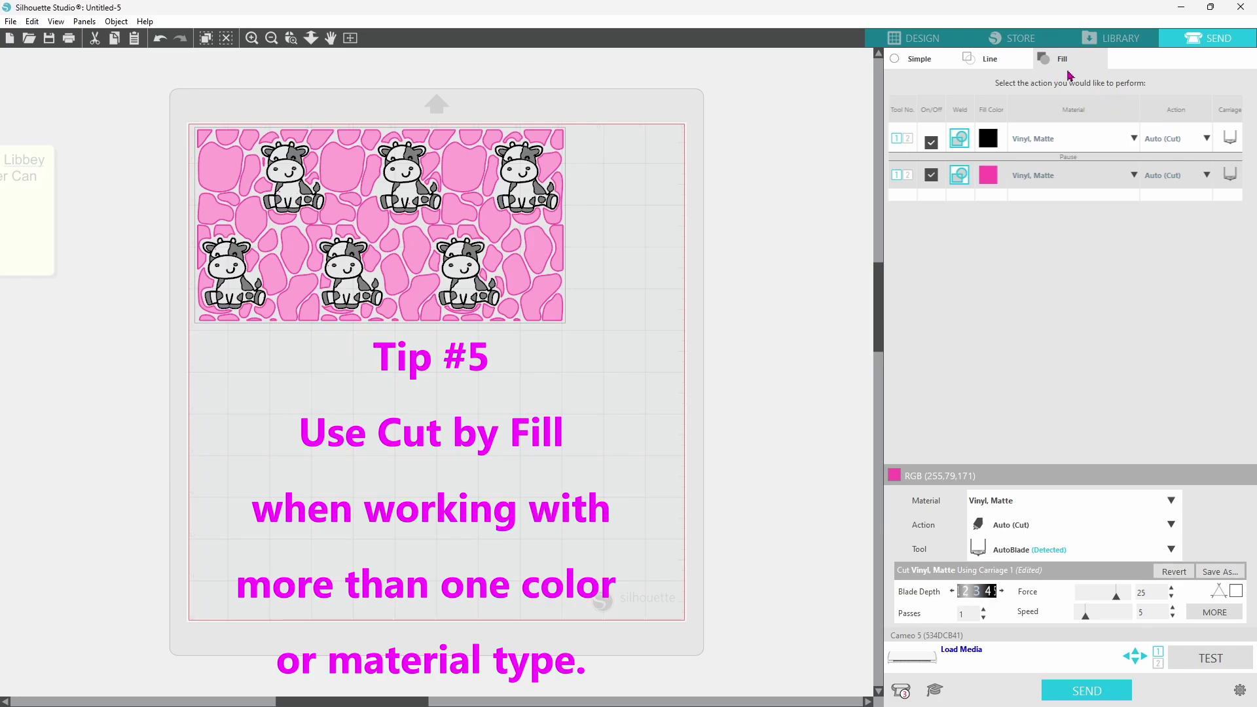
left_click(931, 60)
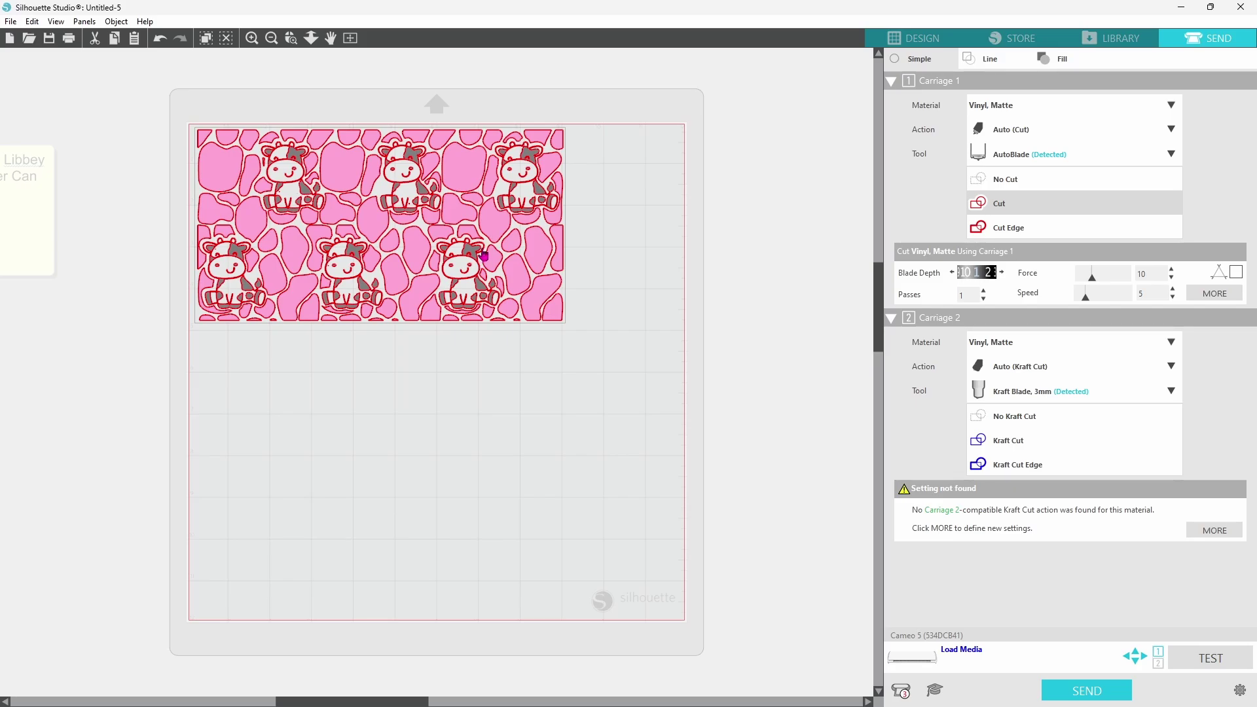
Cut by fill colour, toggling the pink and black layers off and back on.
left_click(1047, 61)
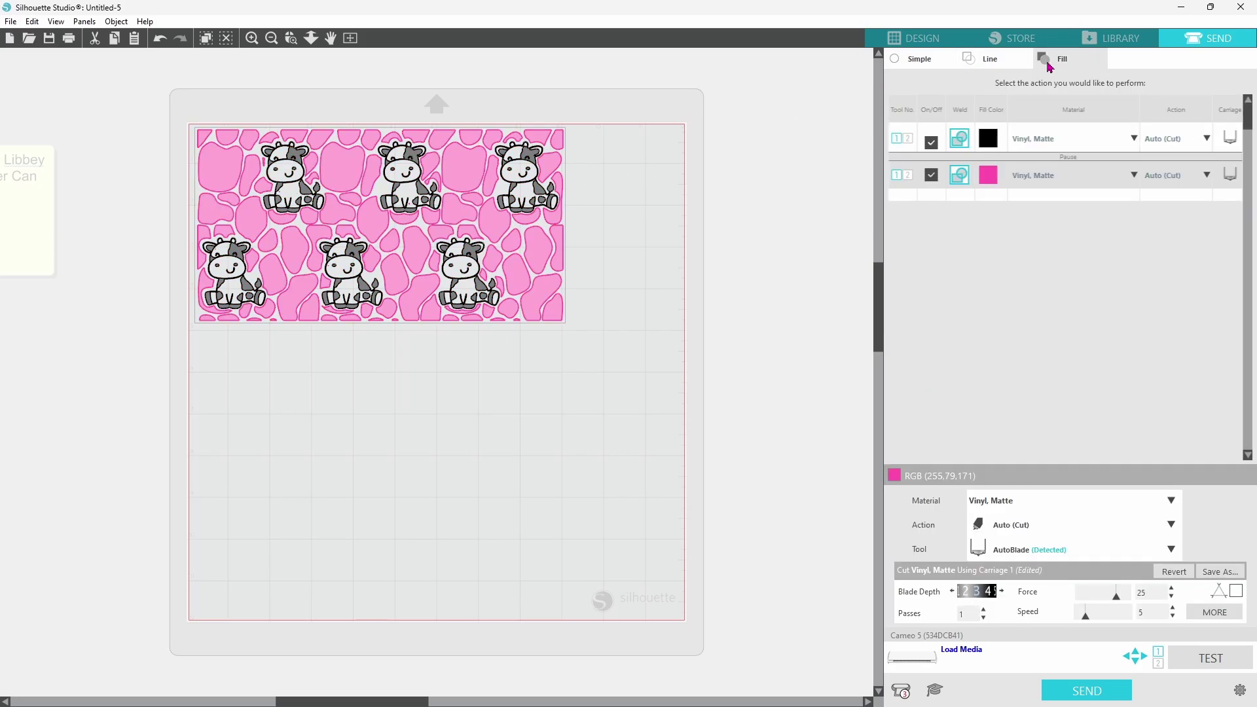
left_click(932, 176)
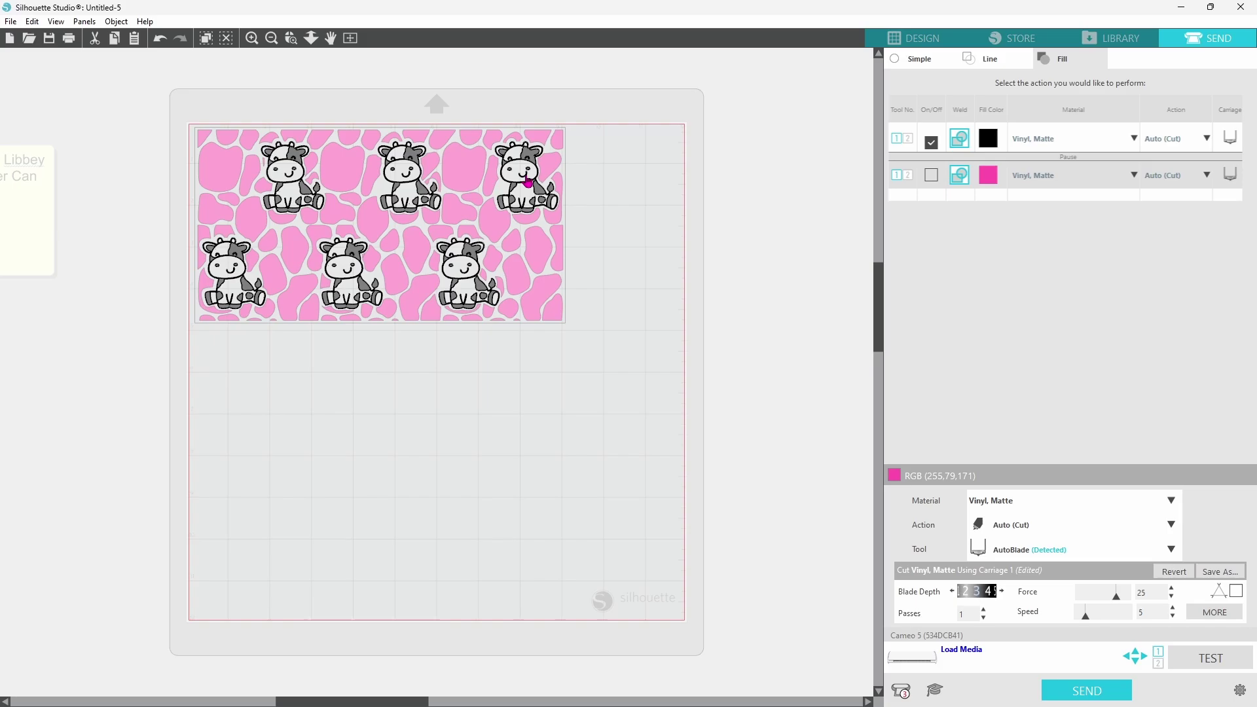
left_click(932, 142)
left_click(931, 175)
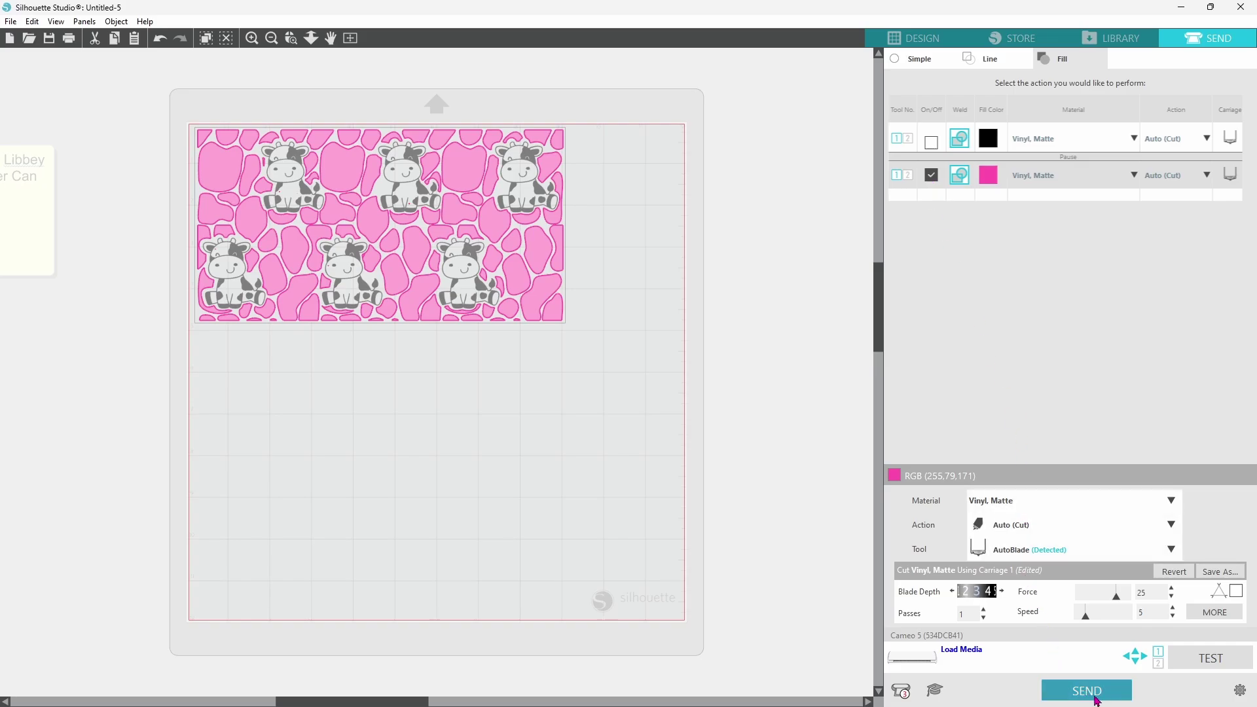
left_click(931, 142)
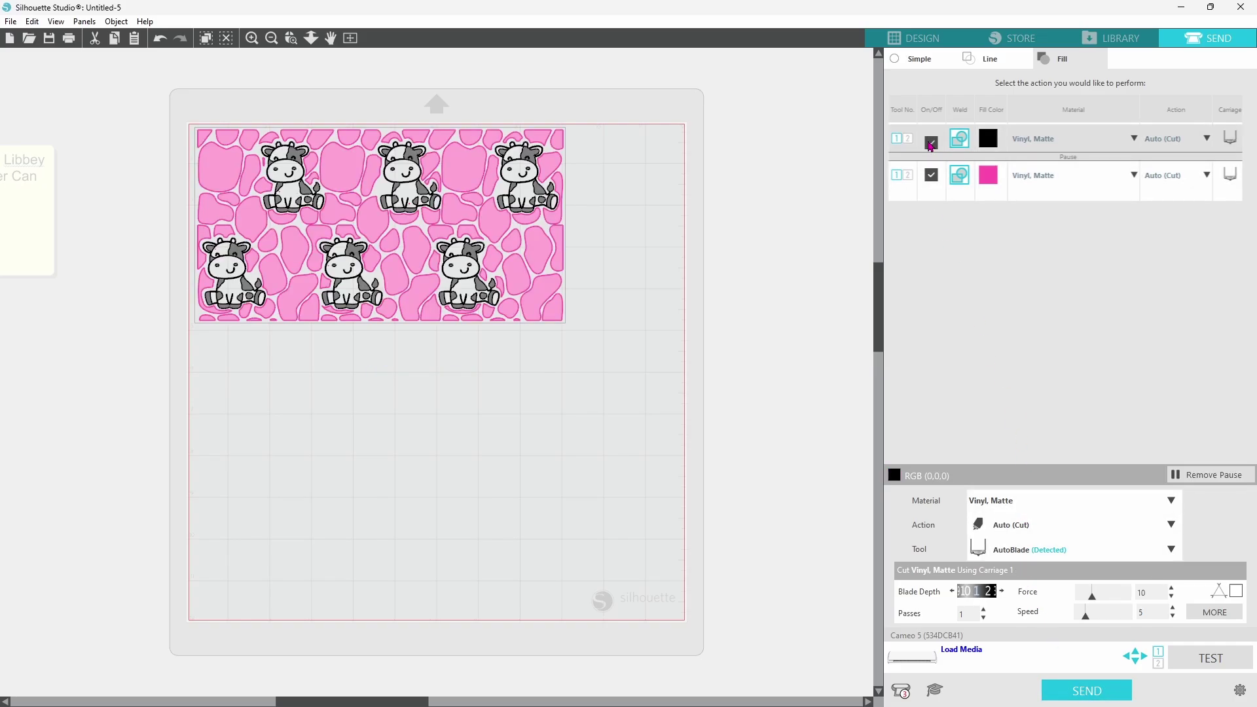
left_click(1071, 163)
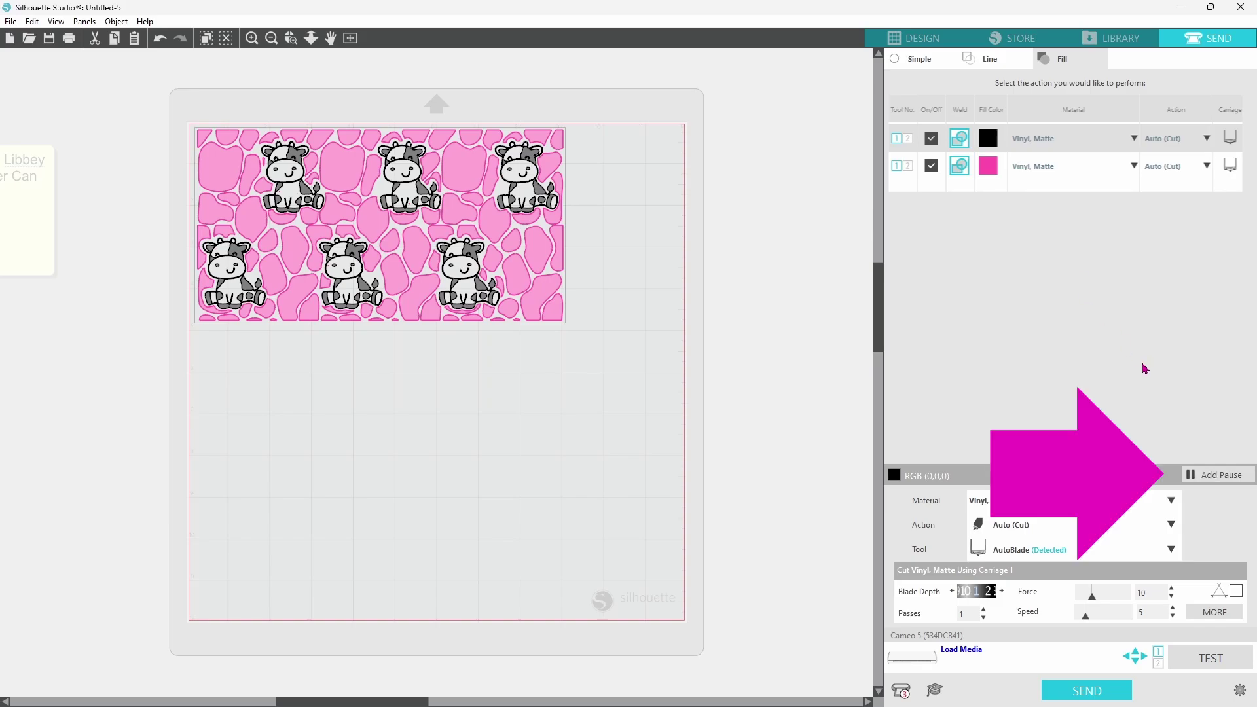
left_click(1210, 484)
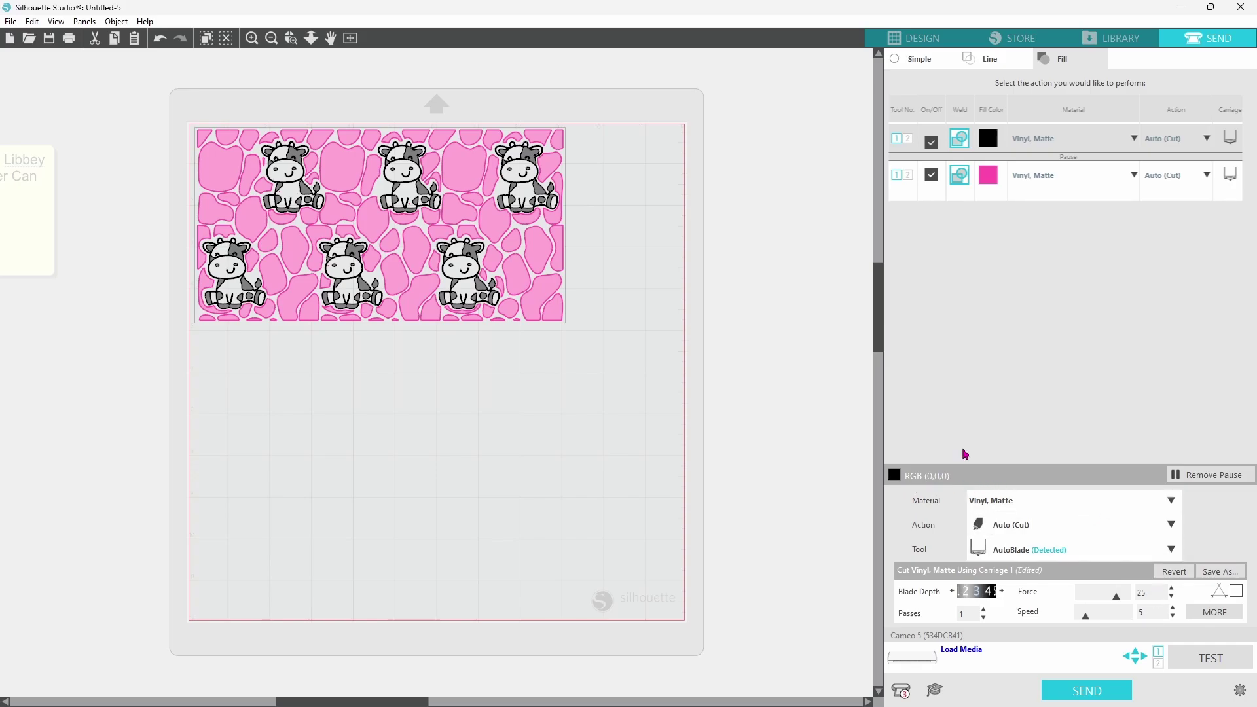
left_click(989, 182)
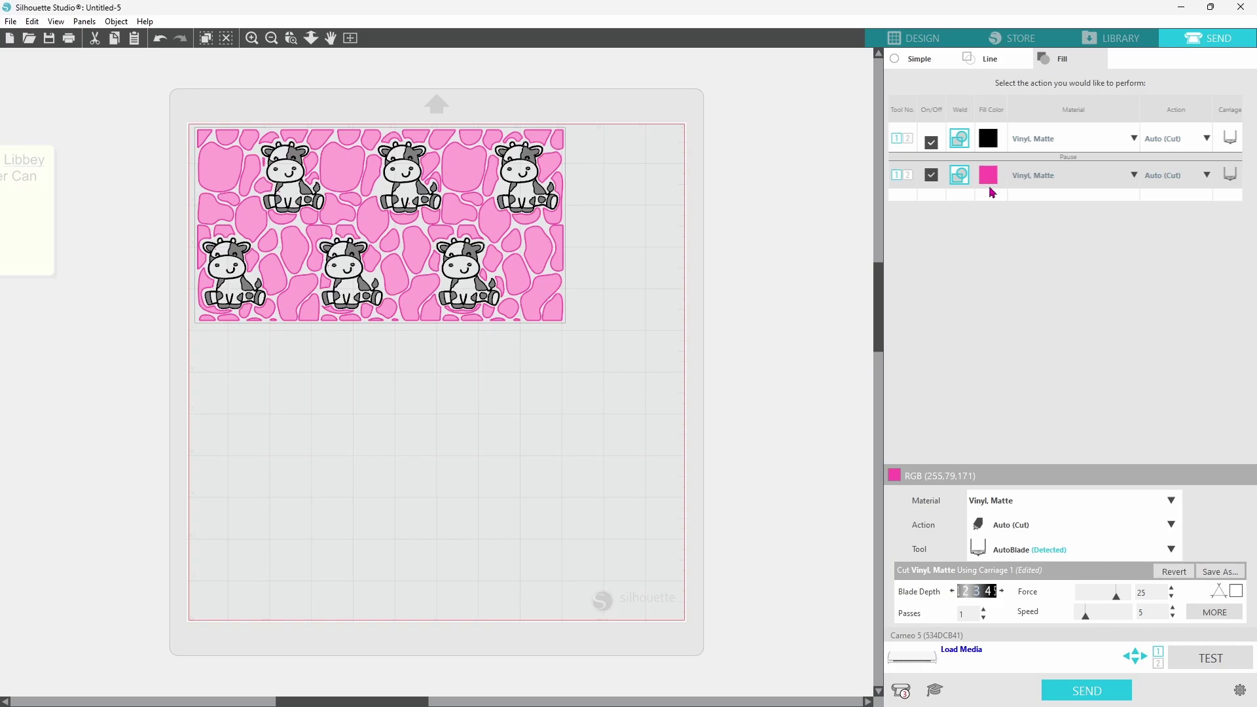